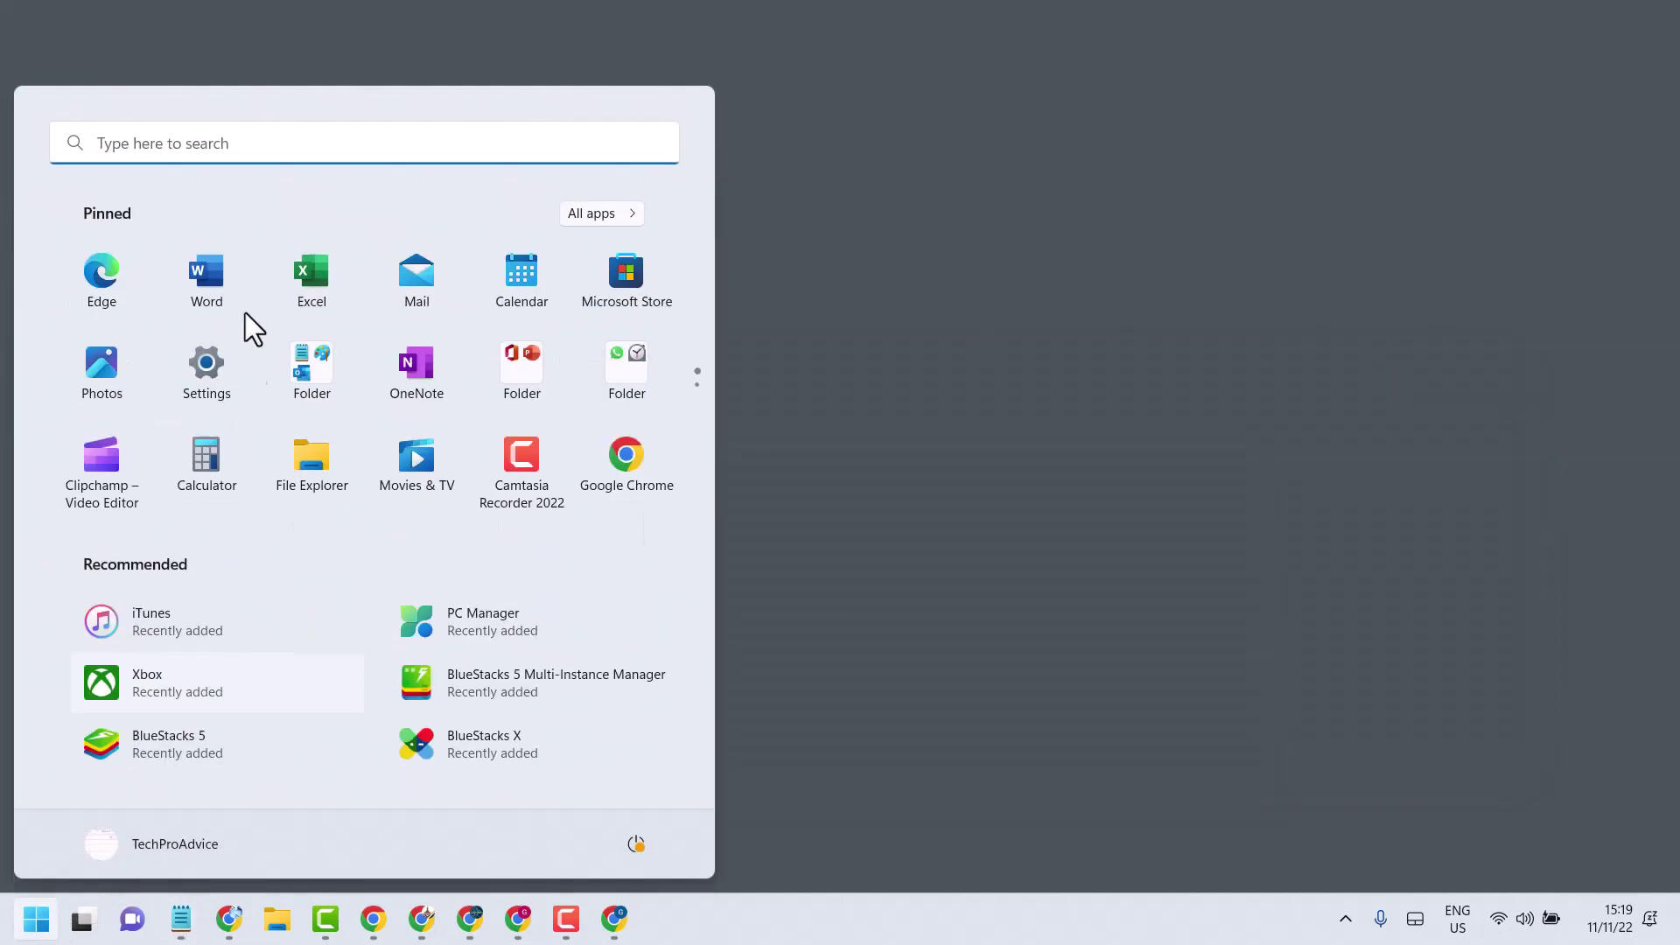
Step: Run wsreset from Start search to clear the Microsoft Store cache
{"action": "left_click", "coordinate": [200, 142]}
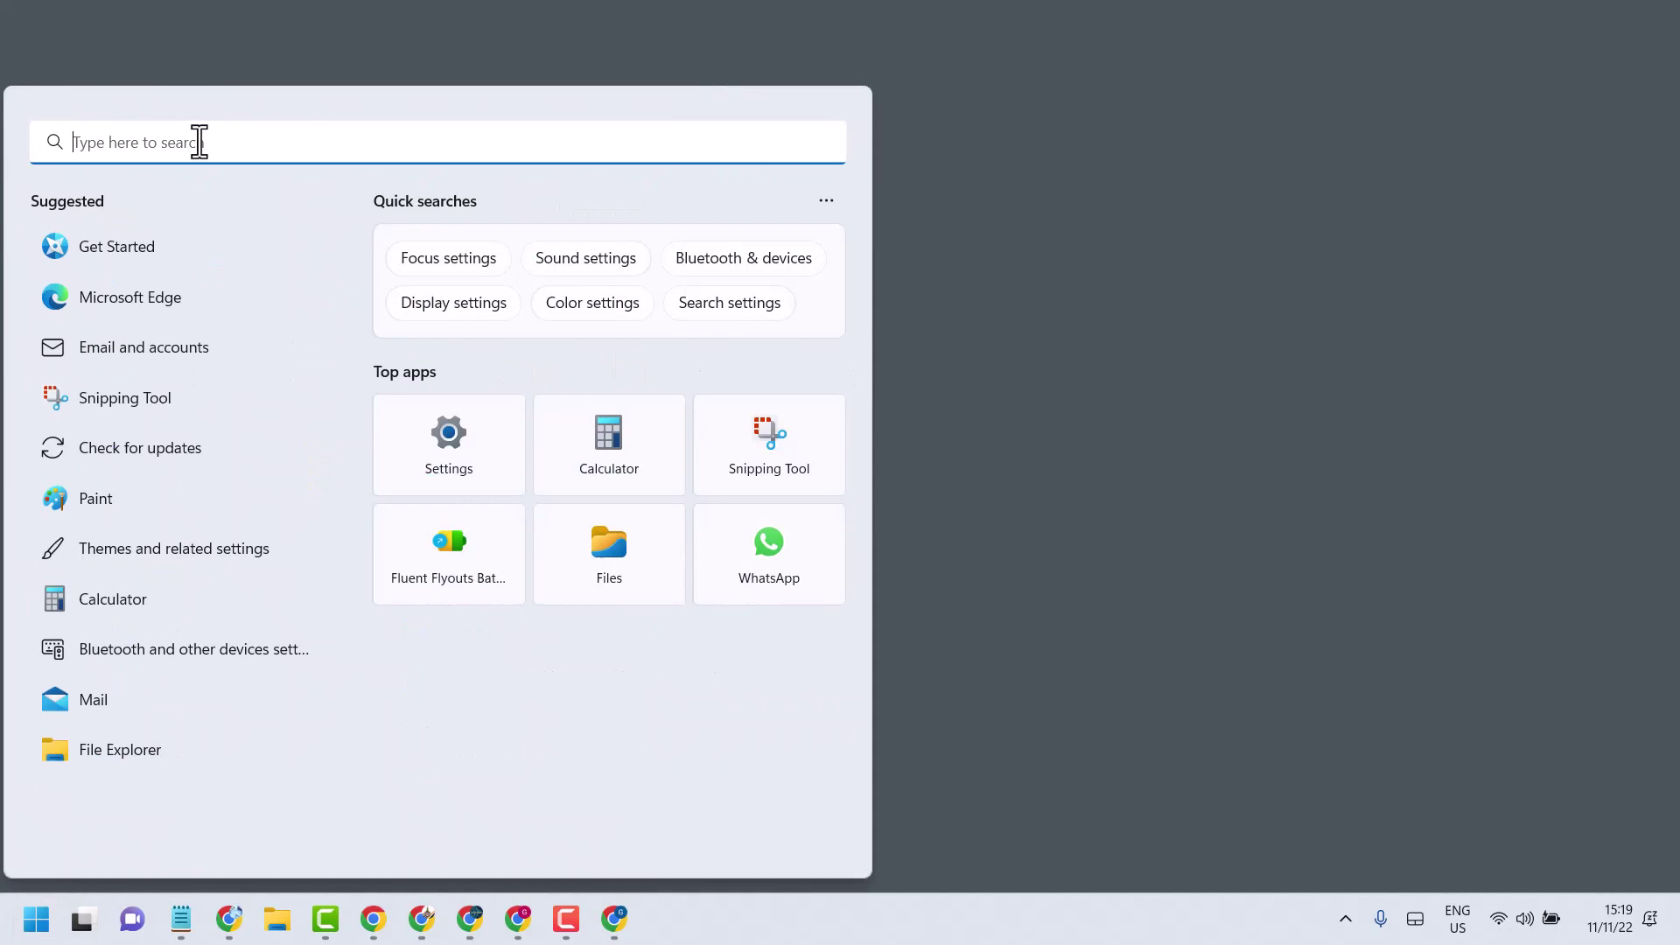
{"action": "type", "text": "wsreset"}
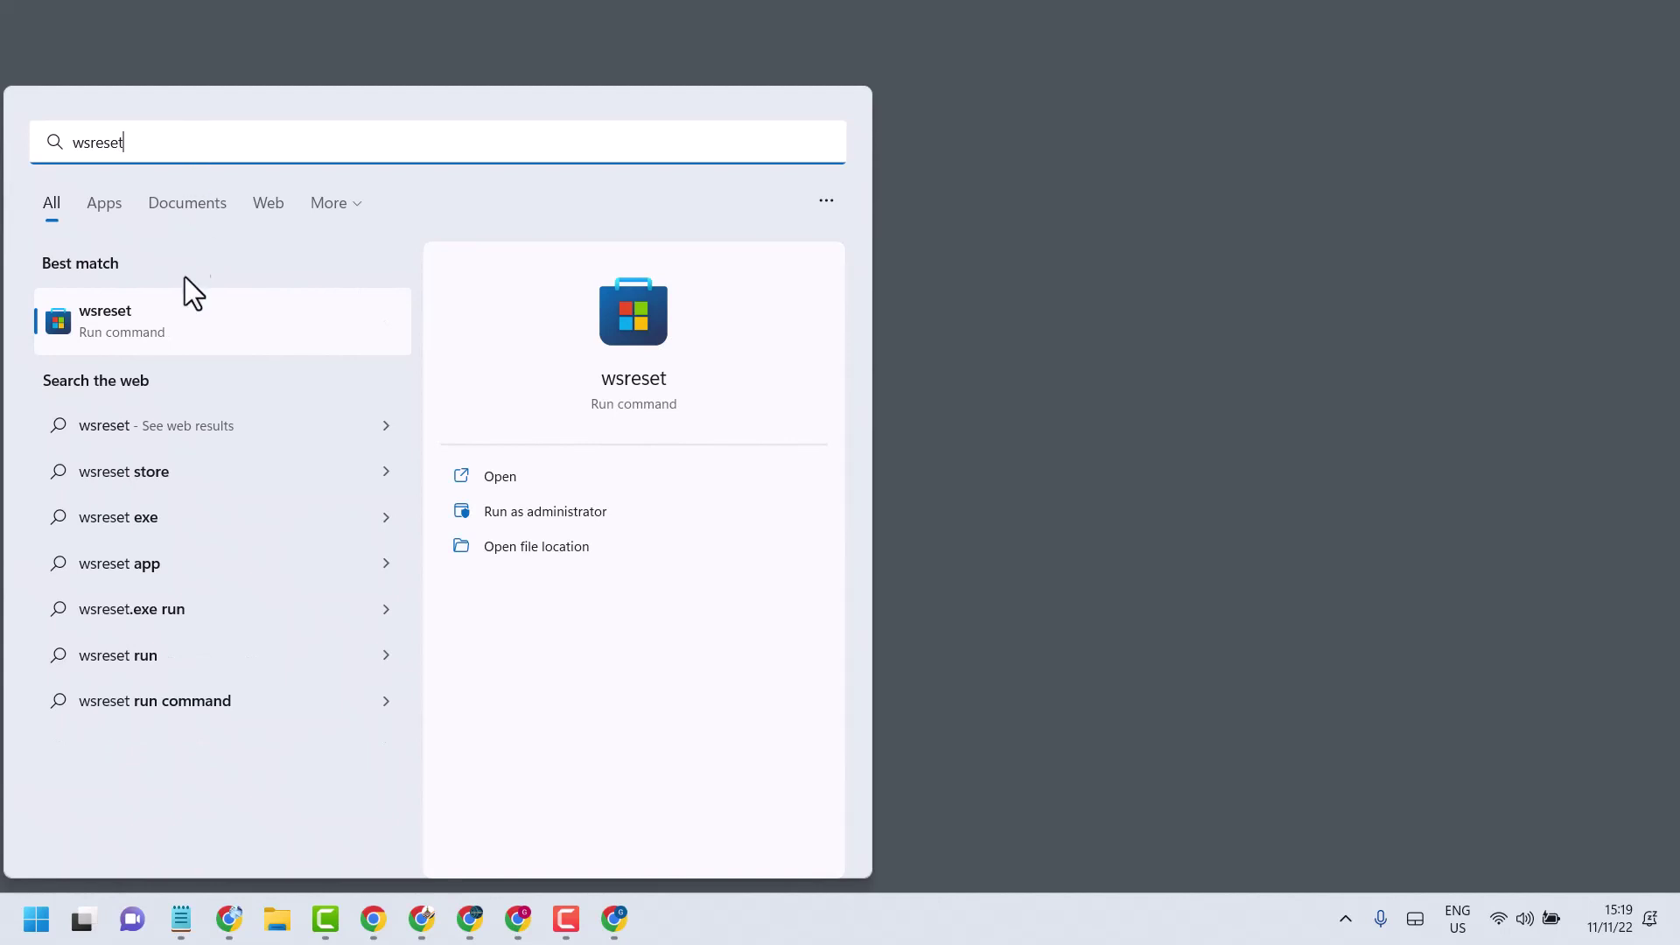
{"action": "left_click", "coordinate": [124, 338]}
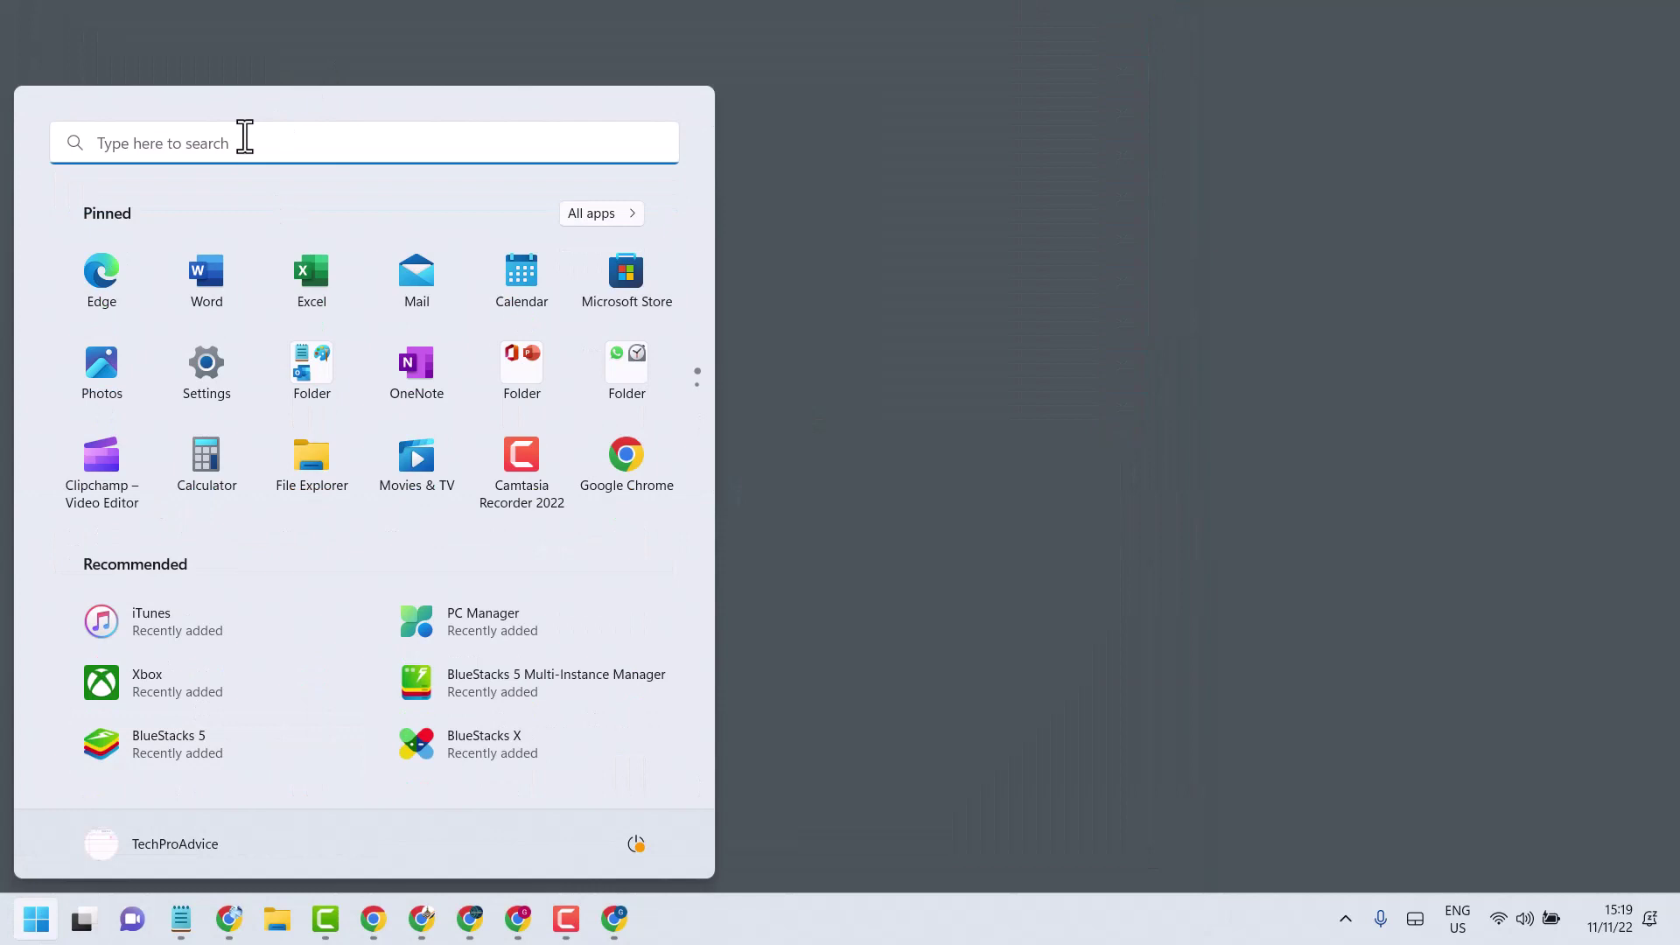
Step: Search Start for powershell and bring up Windows PowerShell's launch options, including Run as administrator
{"action": "left_click", "coordinate": [244, 140]}
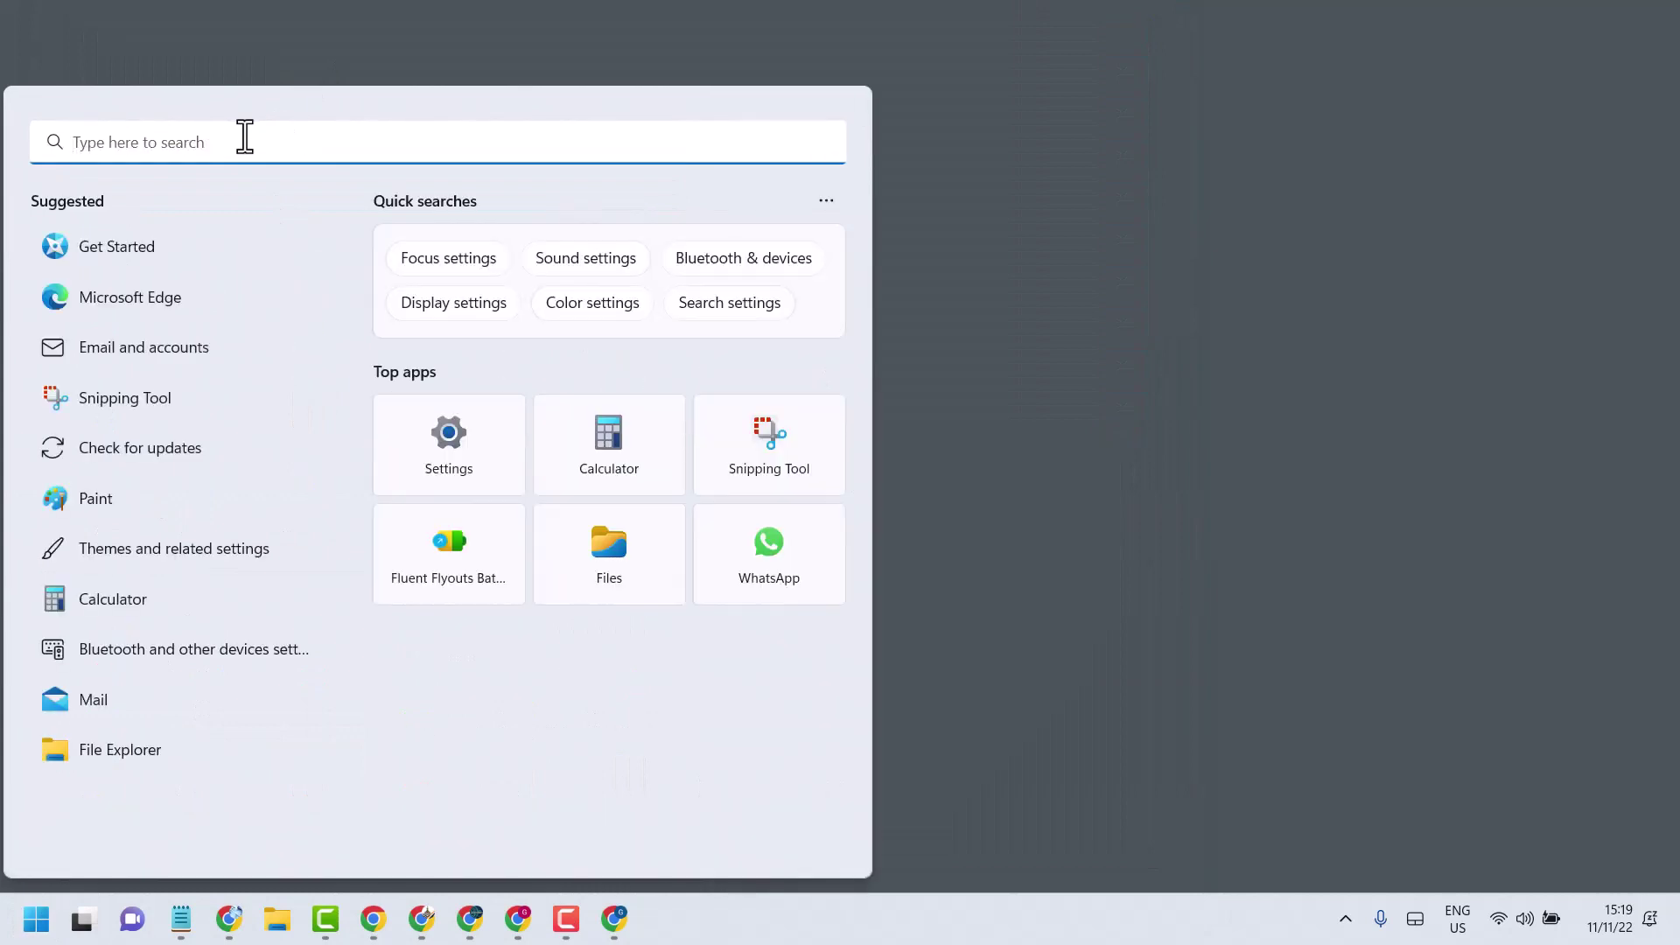
{"action": "type", "text": "po"}
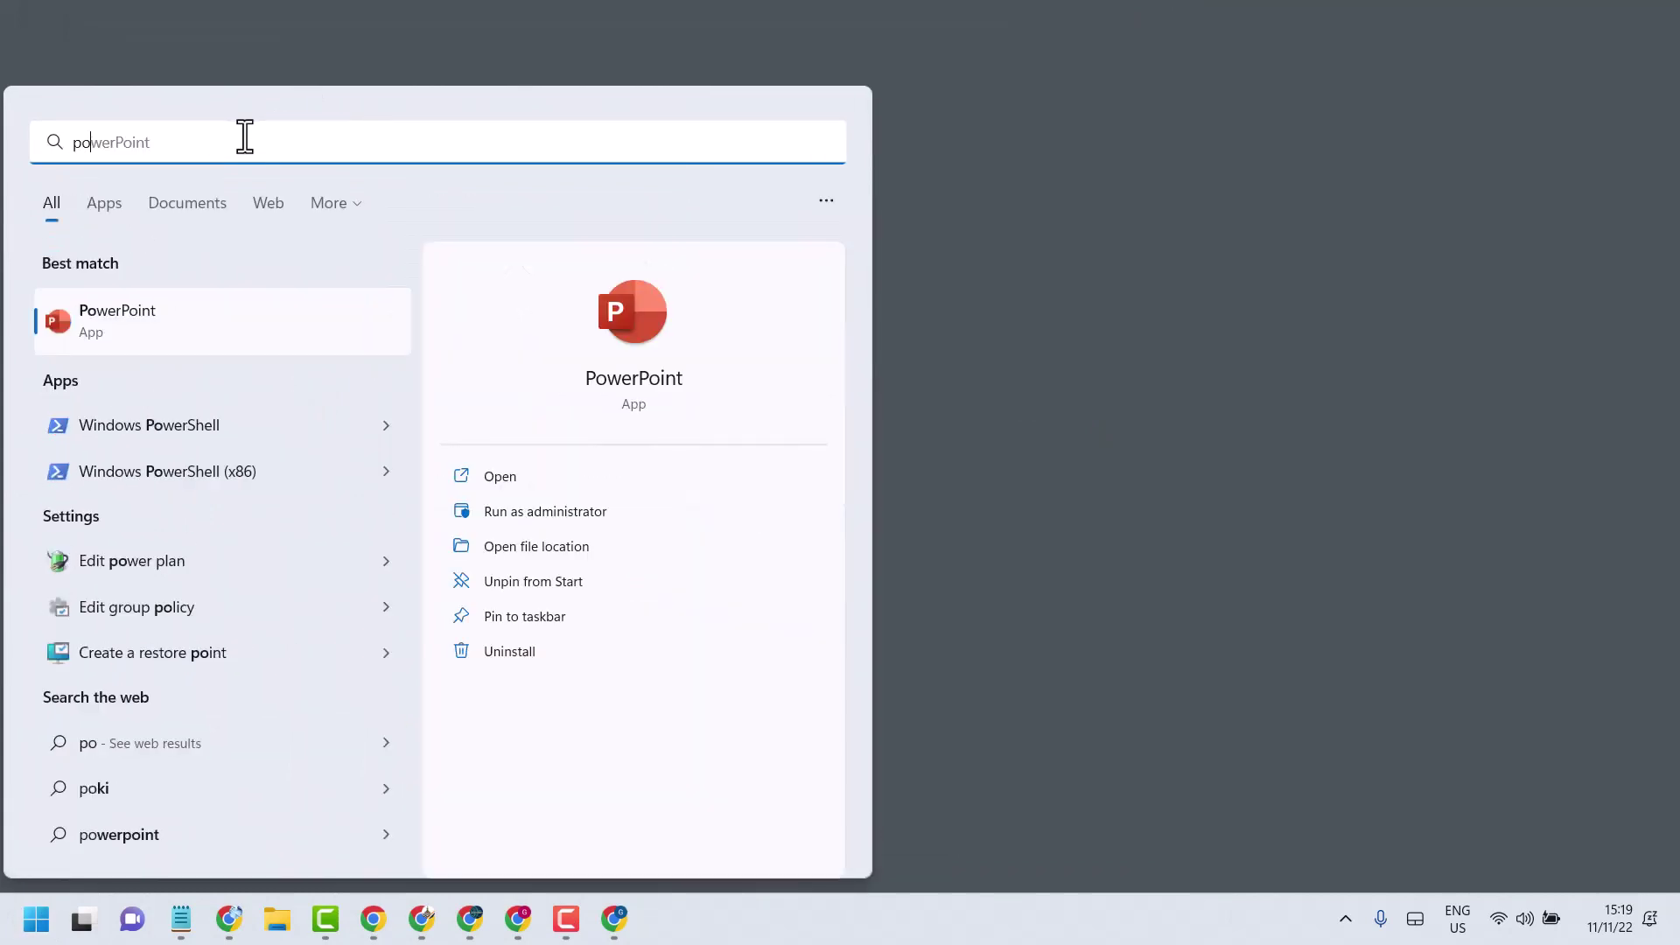
{"action": "type", "text": "we"}
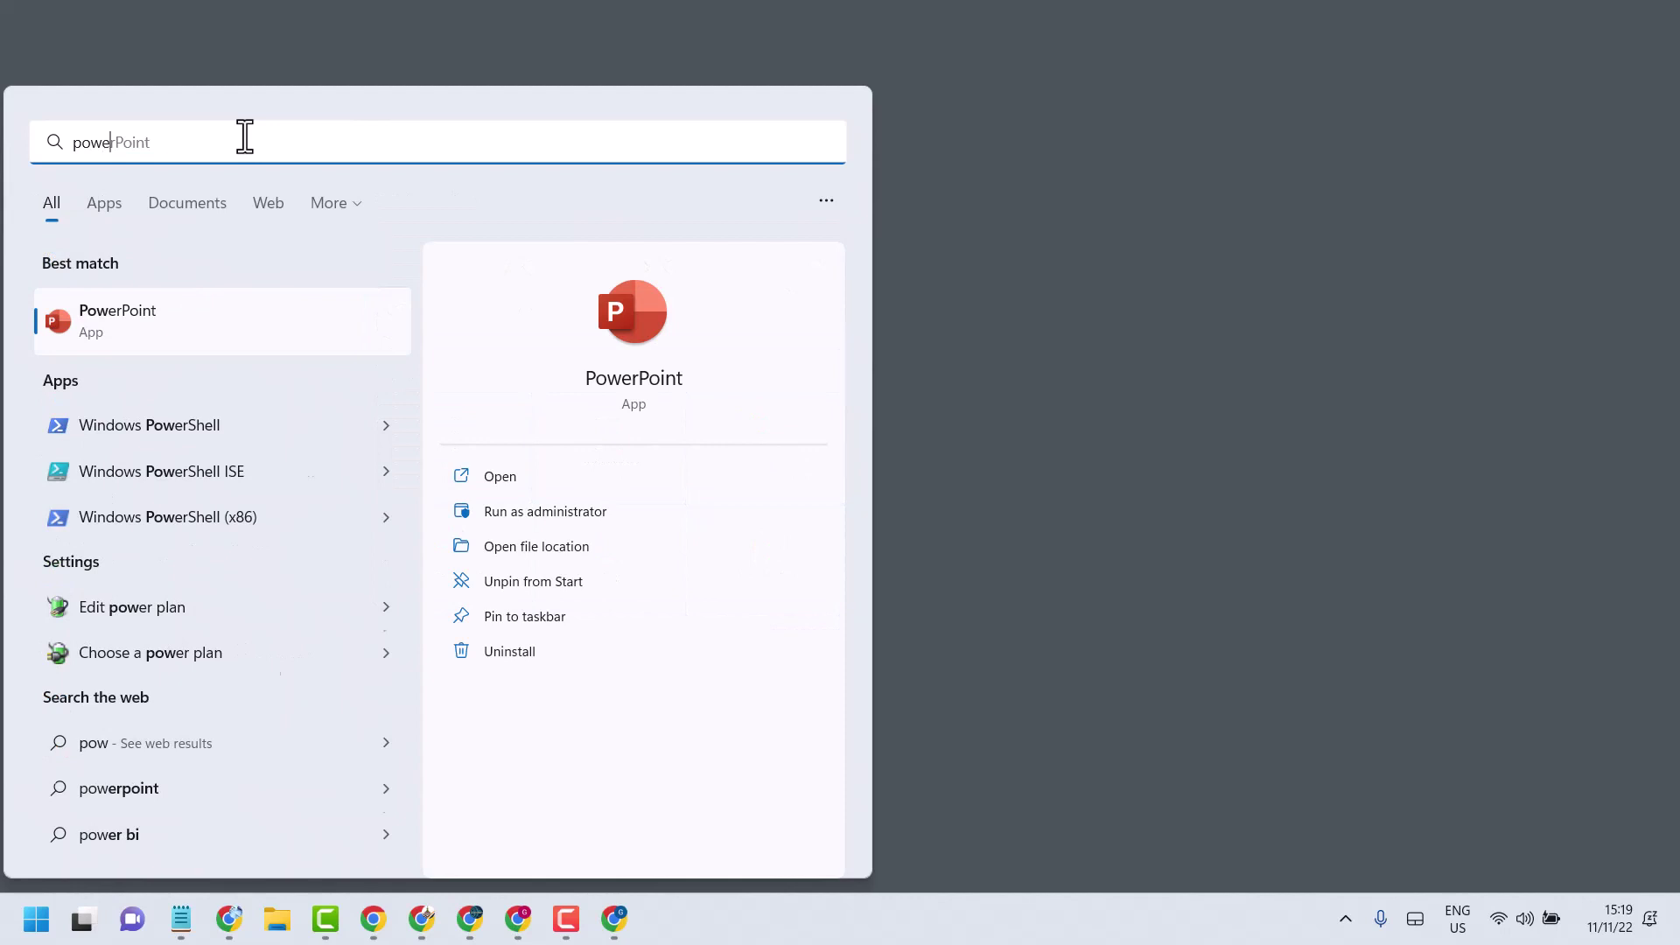
{"action": "type", "text": "rshell"}
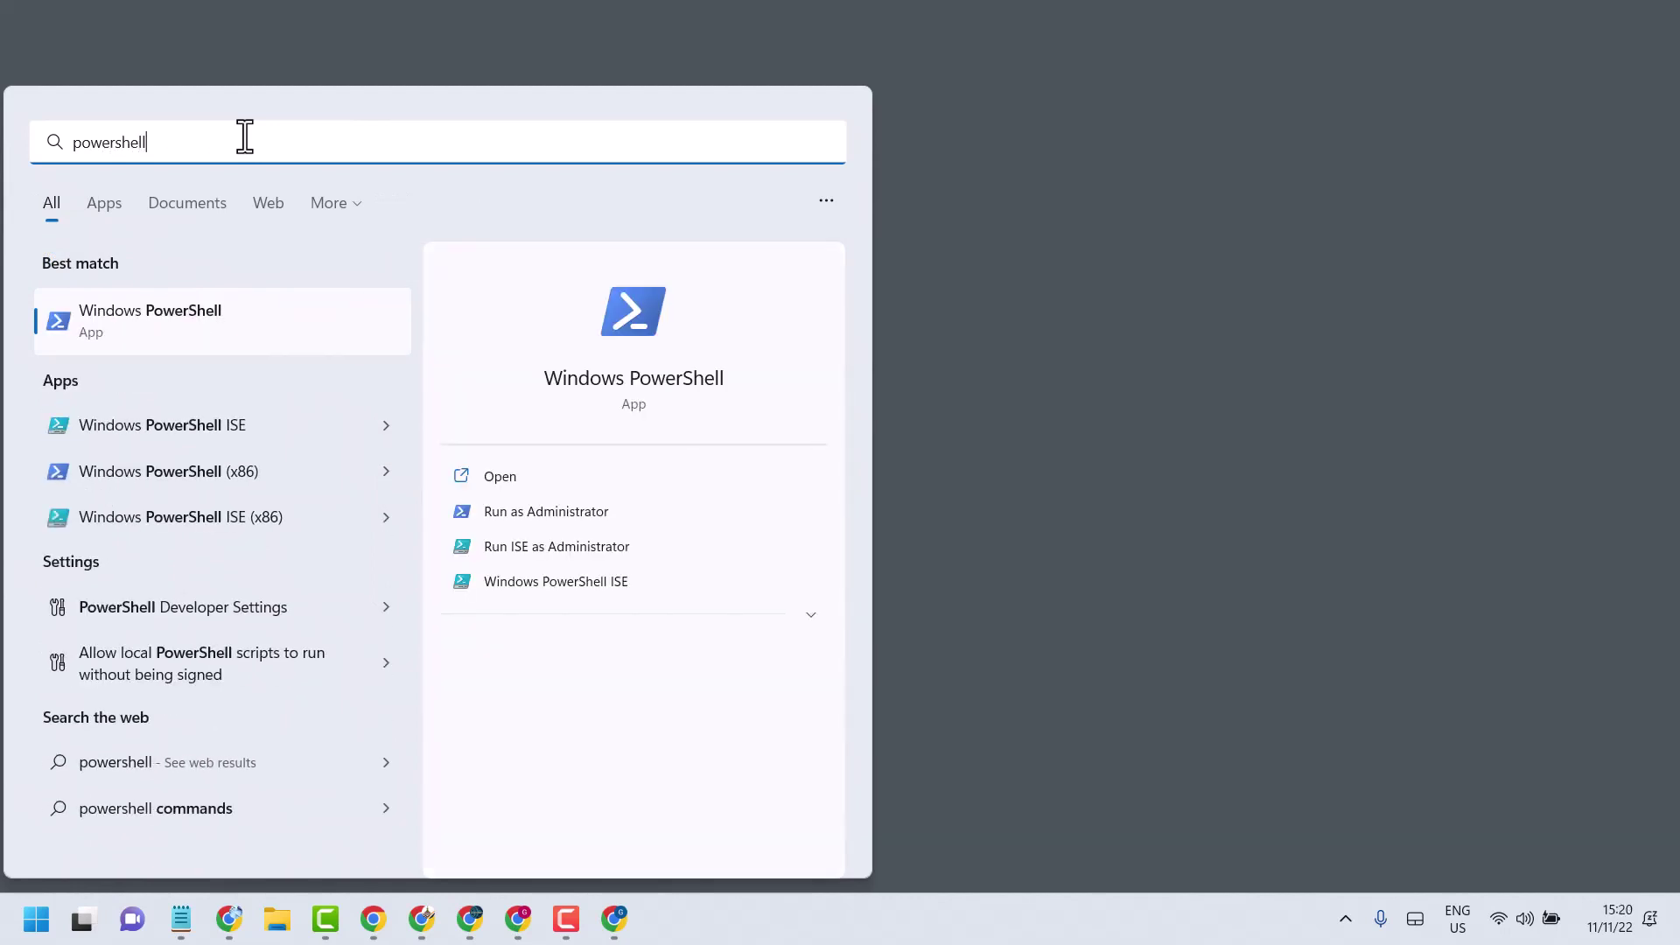
{"action": "right_click", "coordinate": [139, 306]}
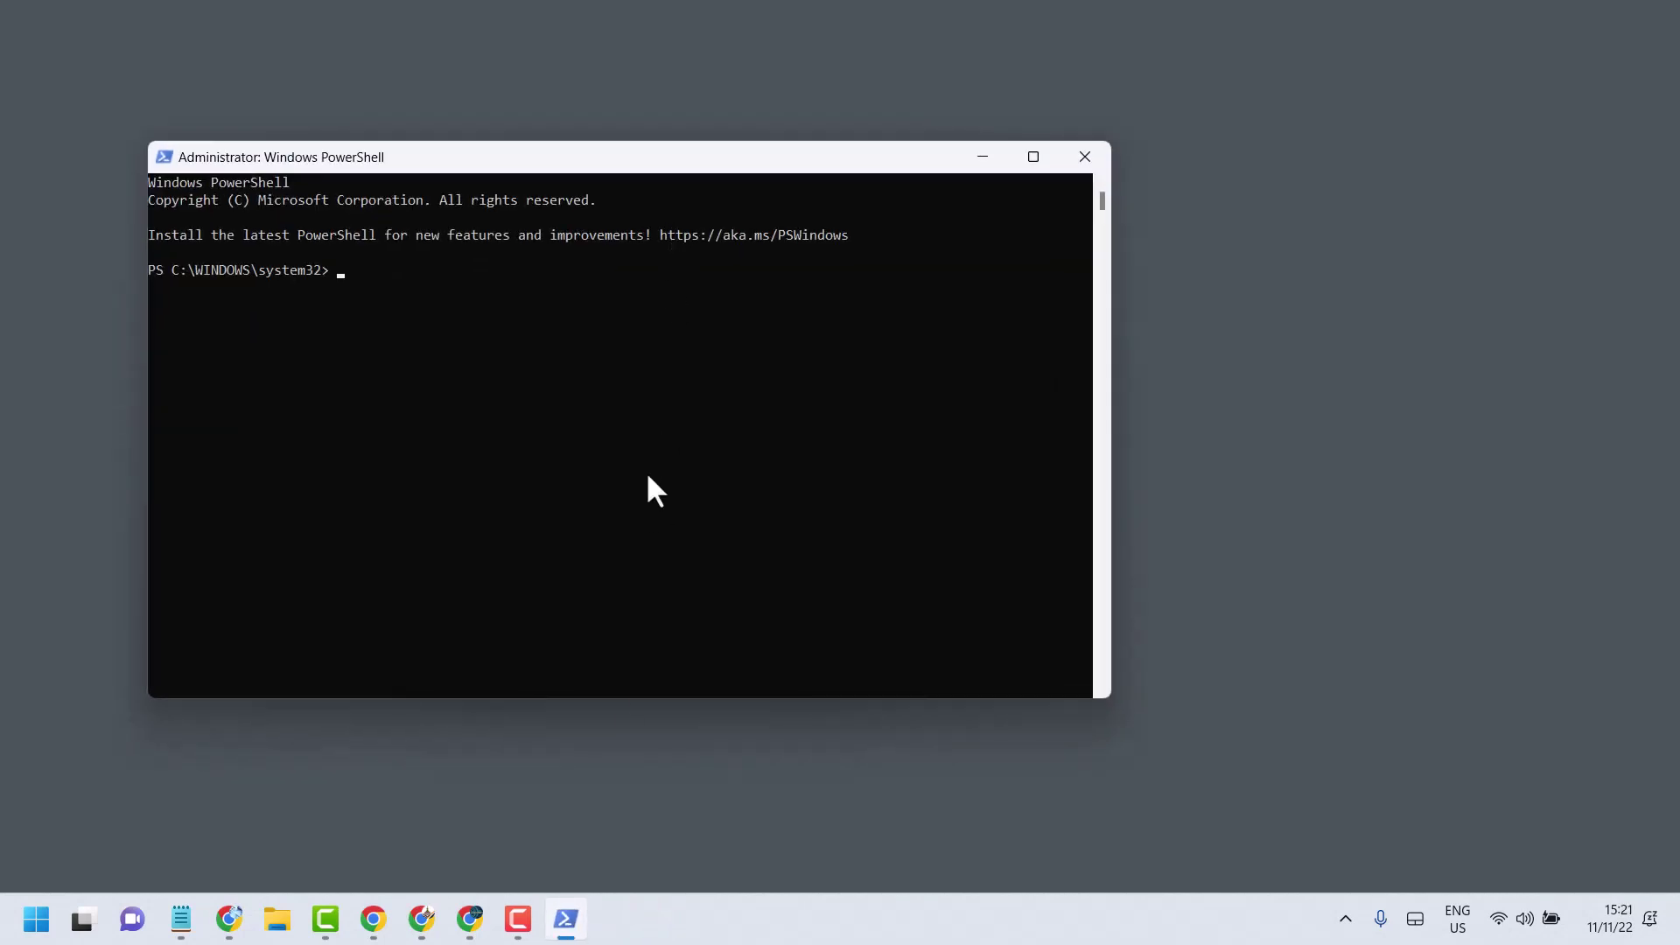
Step: Paste and run the Add-AppxPackage command re-registering Microsoft.WindowsStore from its AppxManifest.xml
{"action": "right_click", "coordinate": [656, 159]}
{"action": "mouse_move", "coordinate": [695, 322]}
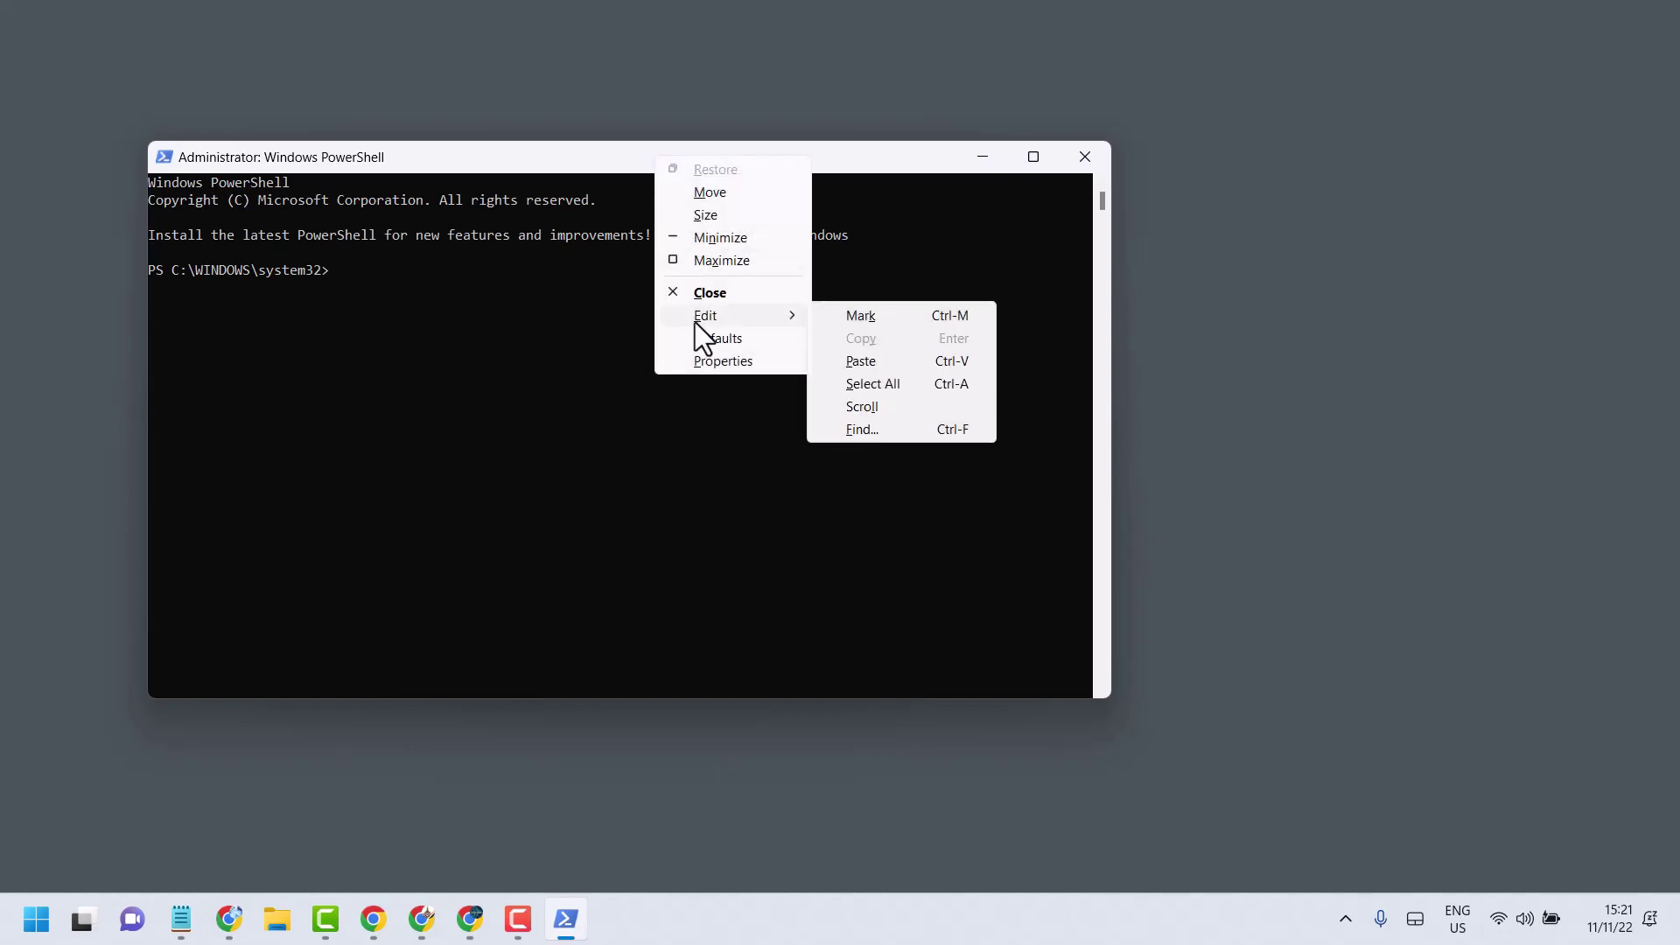
{"action": "left_click", "coordinate": [890, 361]}
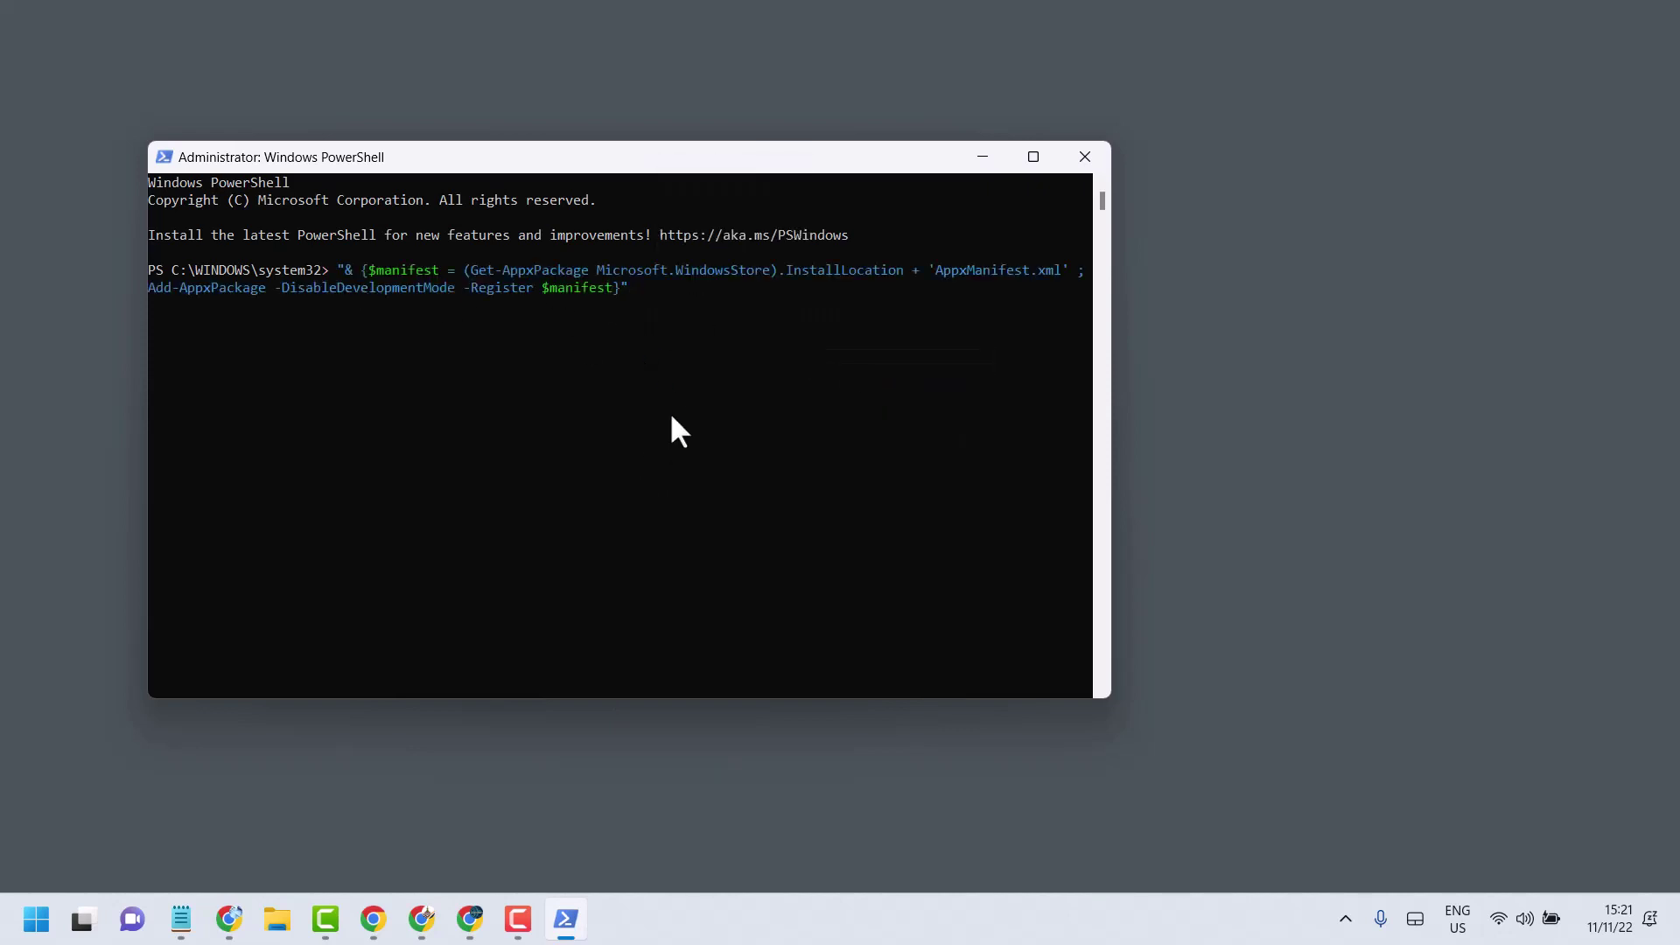
{"action": "key", "text": "Return"}
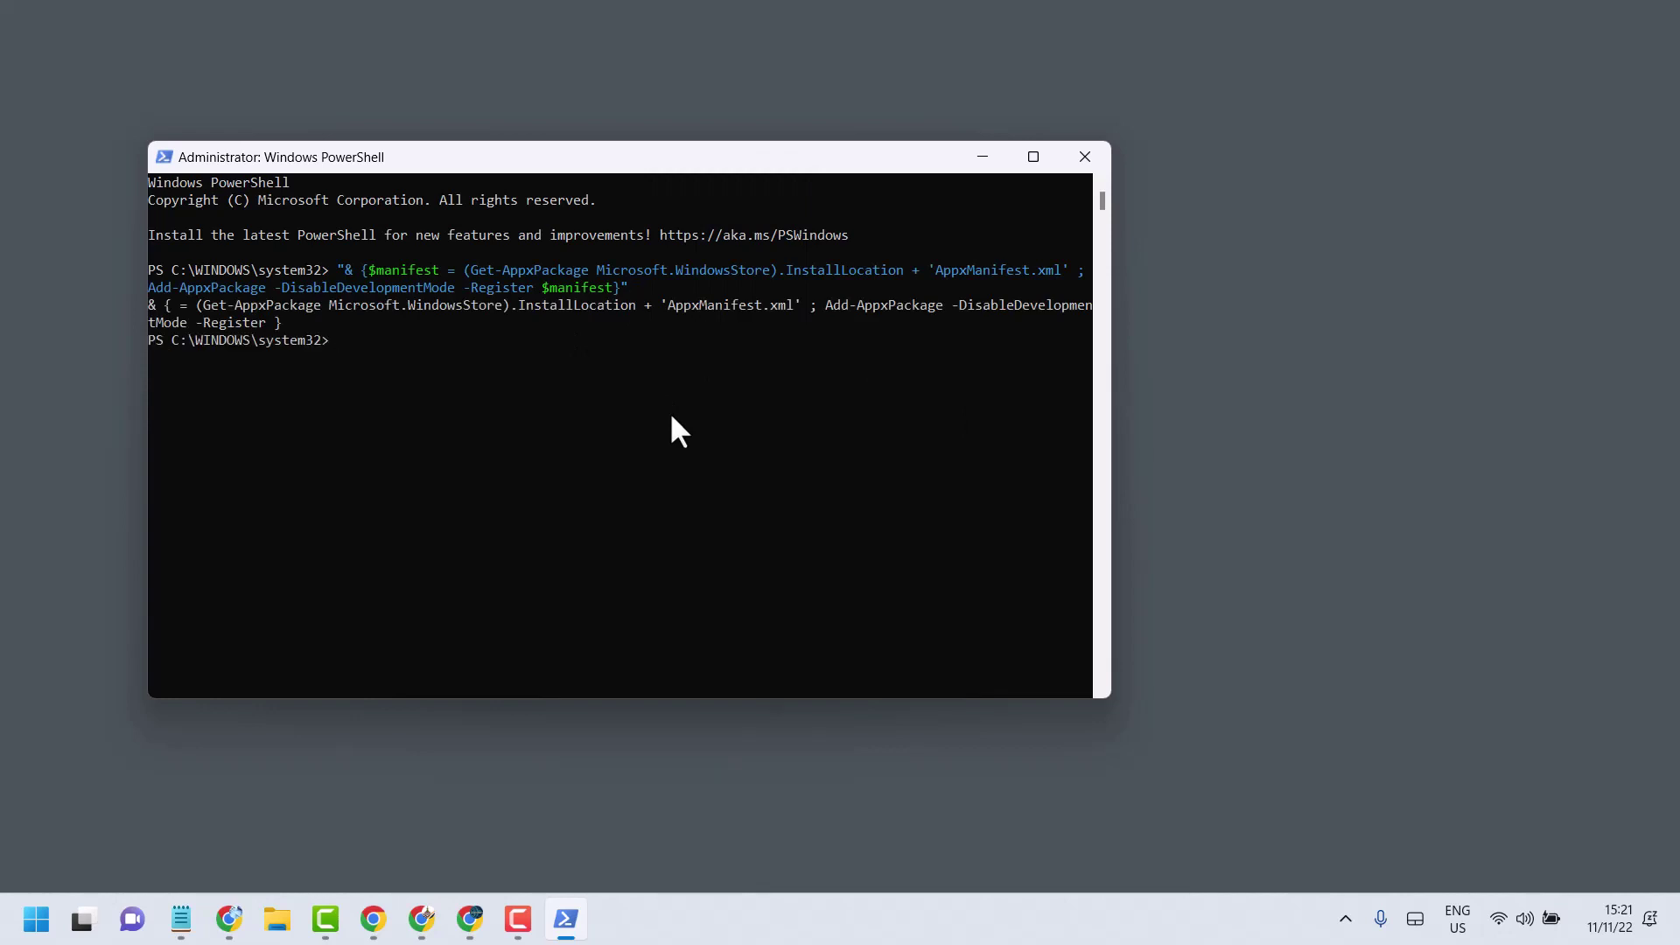
Step: Close PowerShell and open Add or remove programs by searching 'add or' in Start
{"action": "left_click", "coordinate": [1085, 157]}
{"action": "left_click", "coordinate": [33, 920]}
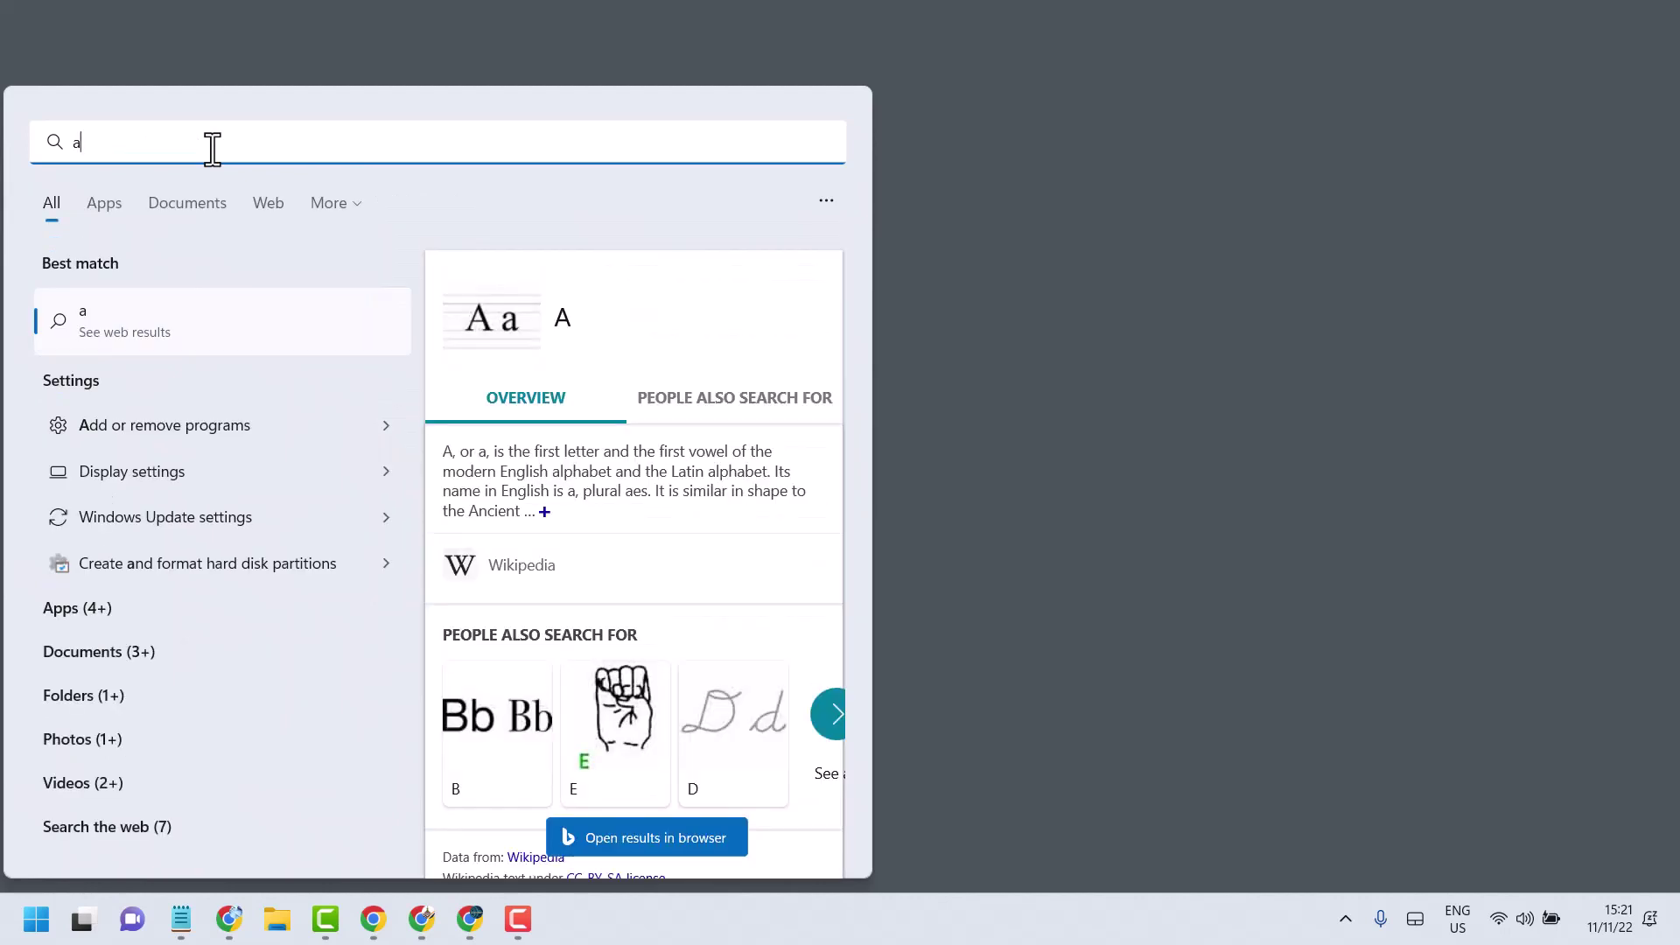
{"action": "type", "text": "dd"}
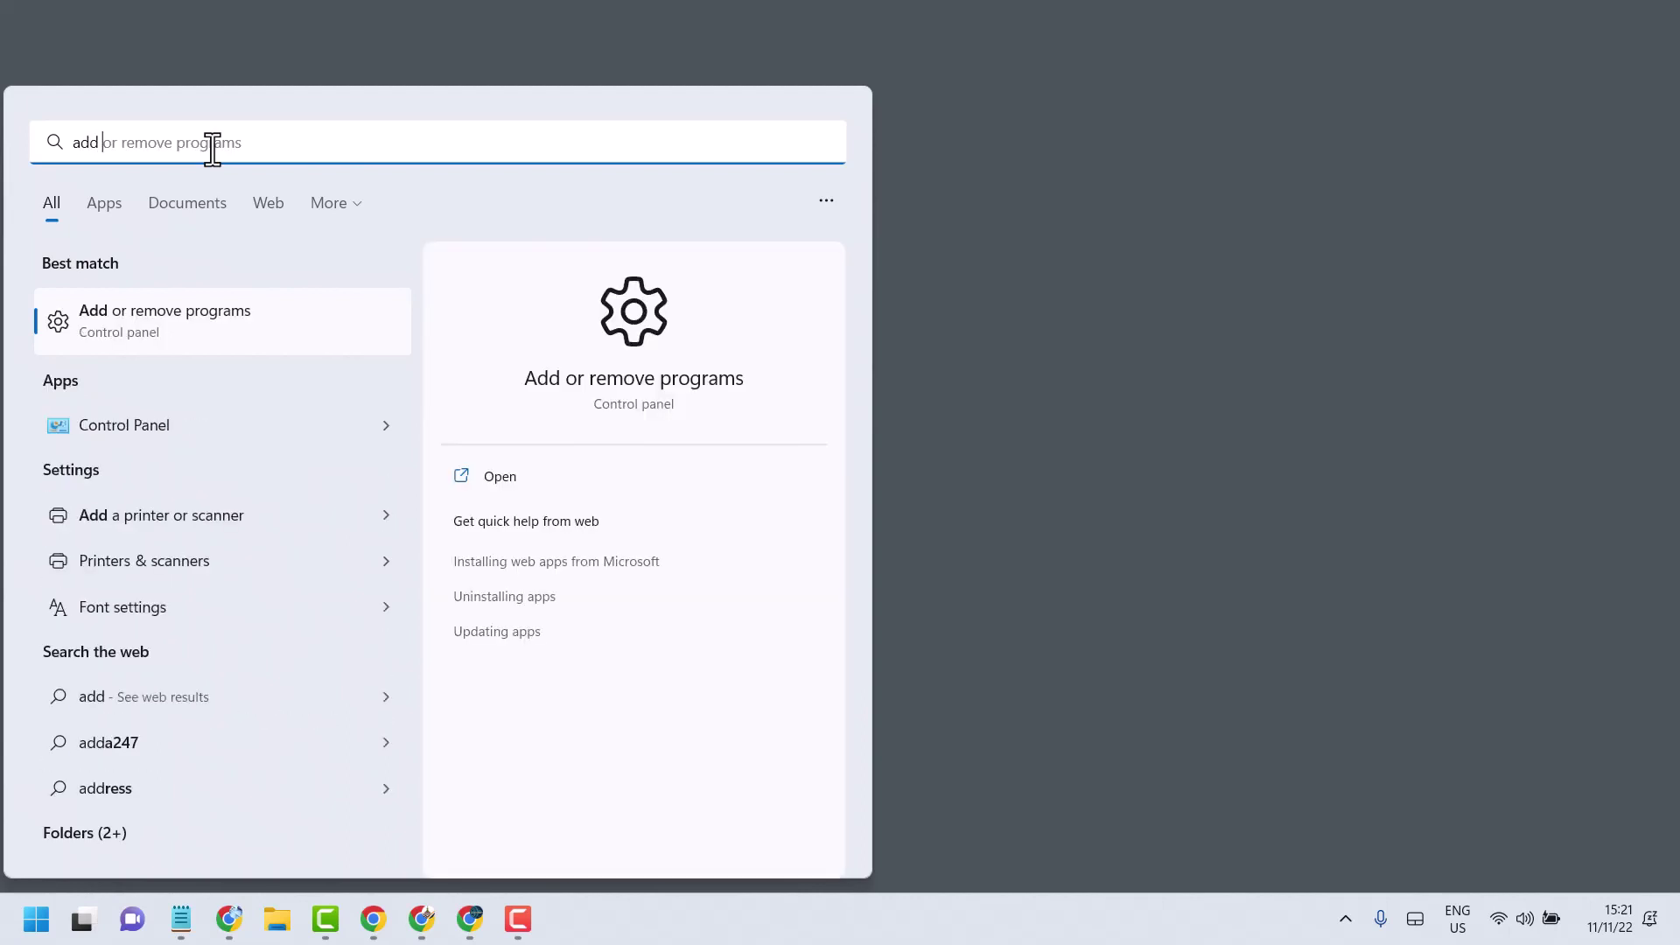
{"action": "type", "text": " or"}
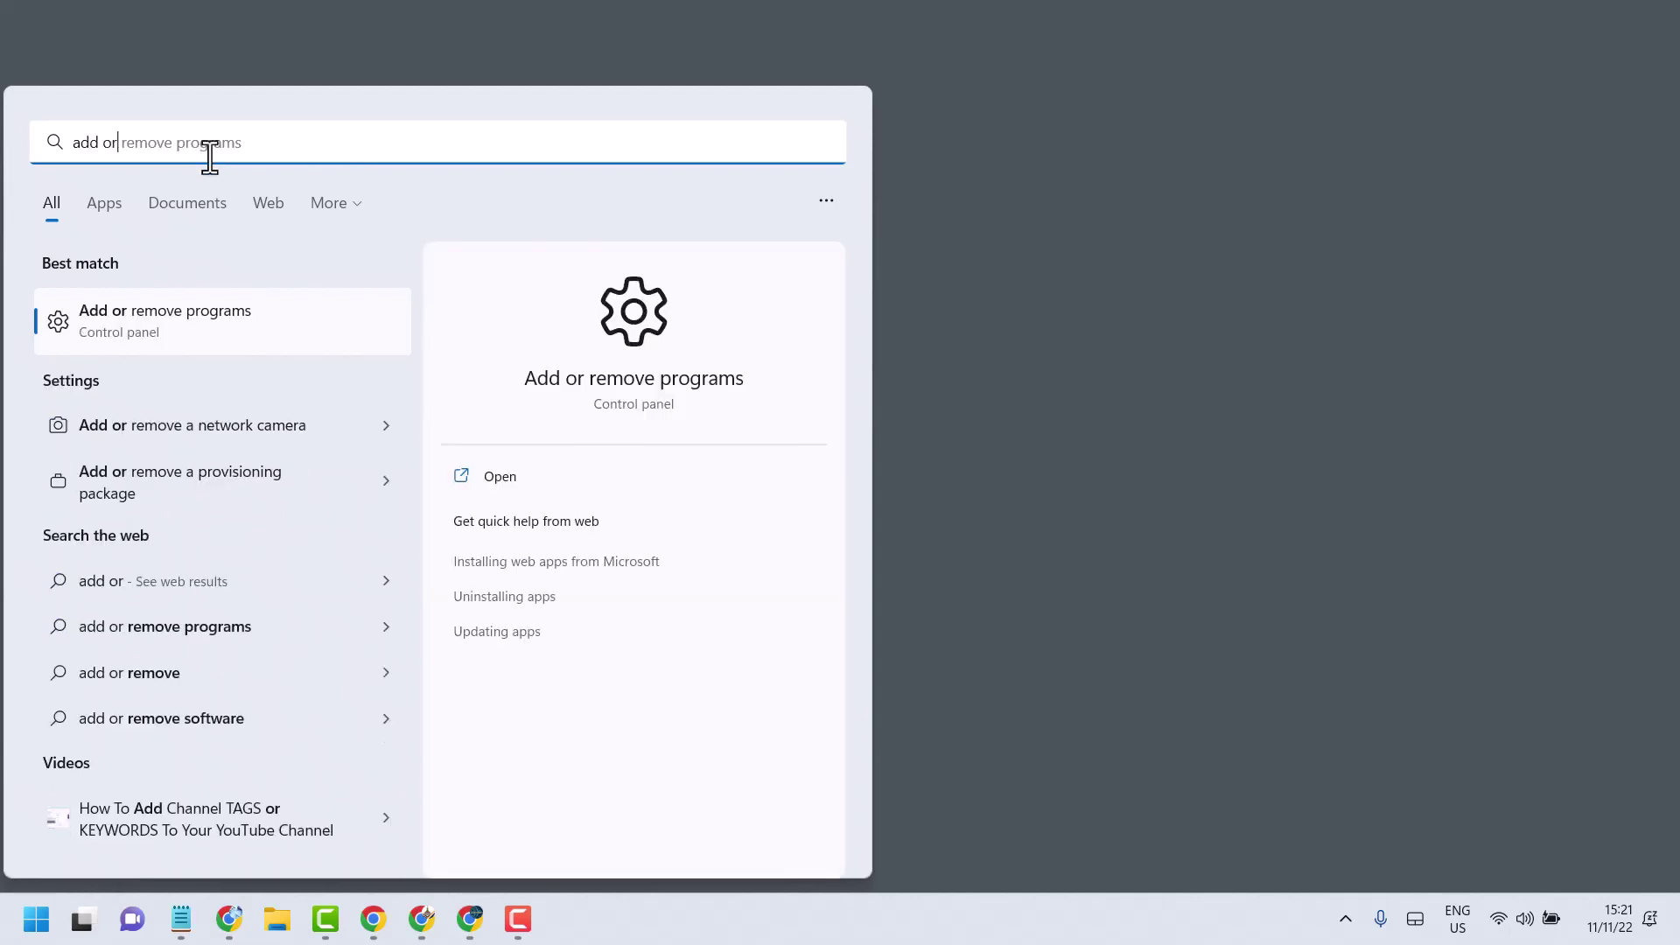
{"action": "left_click", "coordinate": [170, 319]}
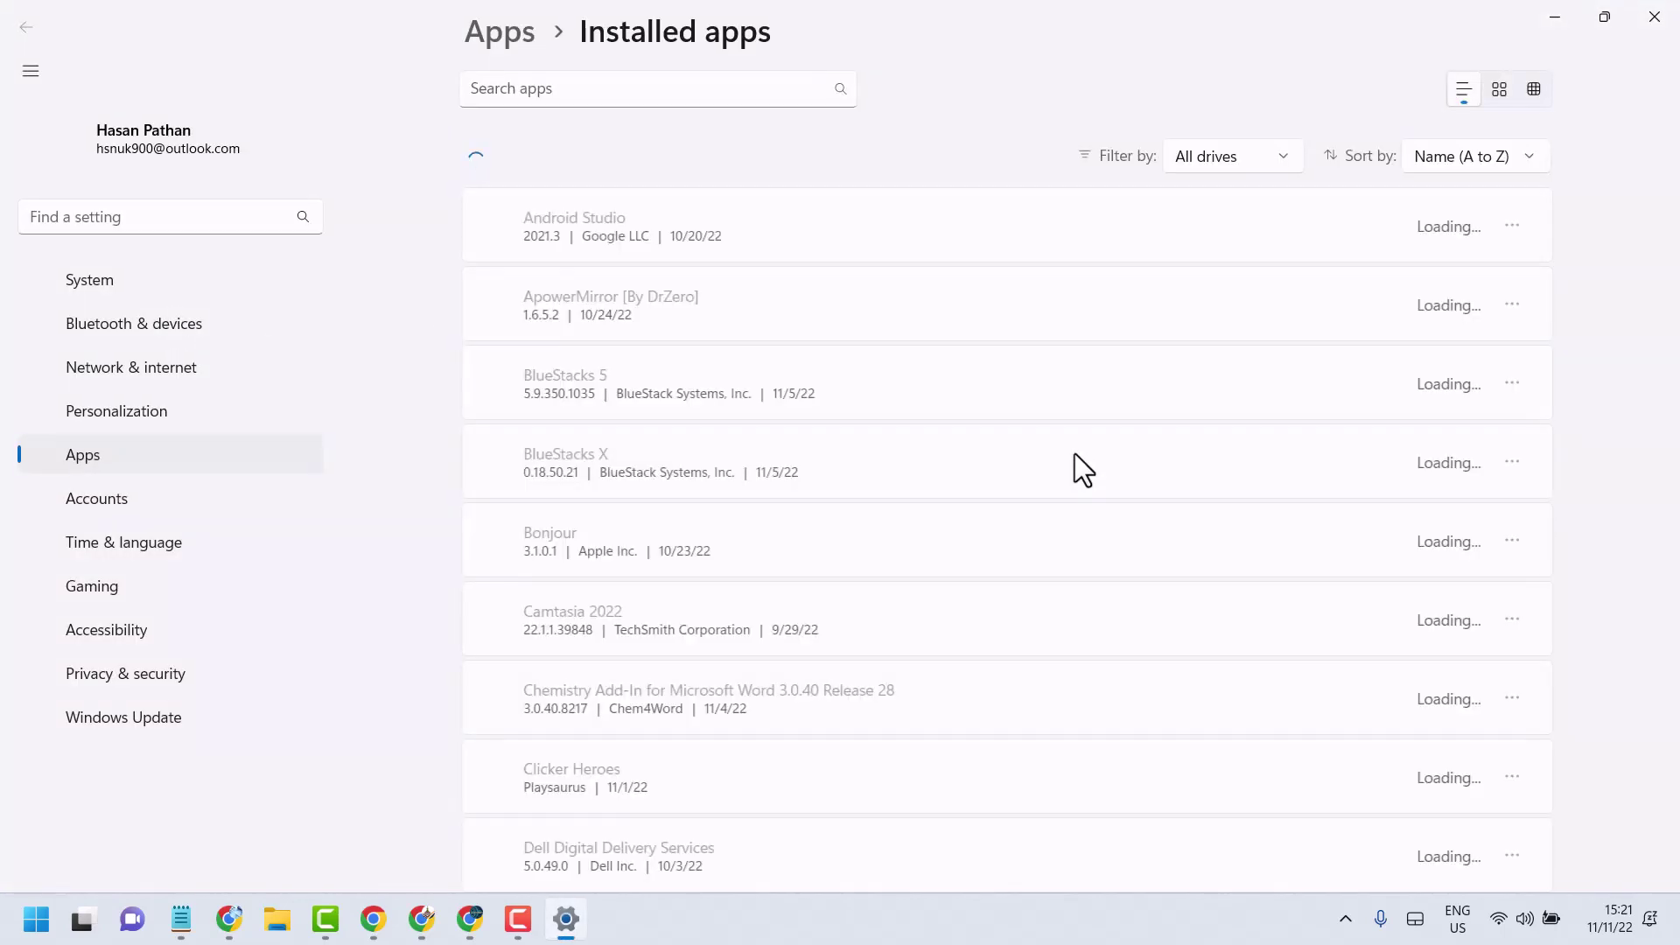
Step: Find Microsoft Store in the Installed apps list and open its Advanced options page
{"action": "scroll", "coordinate": [1075, 453], "scroll_direction": "down", "scroll_amount": 20}
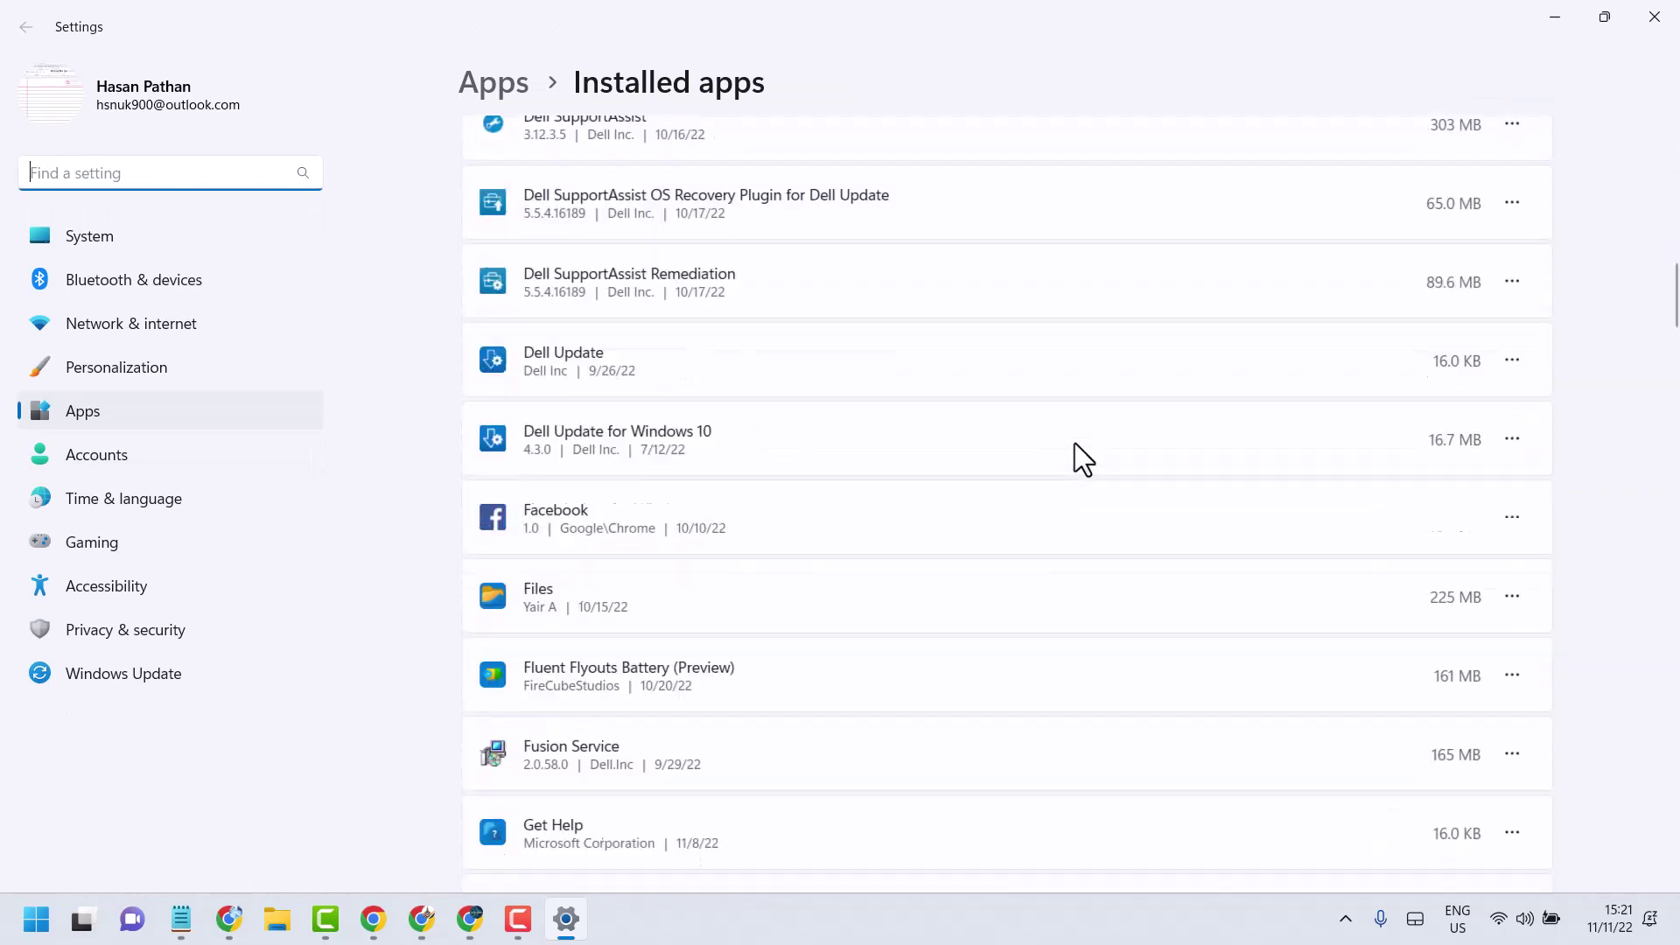
{"action": "scroll", "coordinate": [1075, 441], "scroll_direction": "down", "scroll_amount": 12}
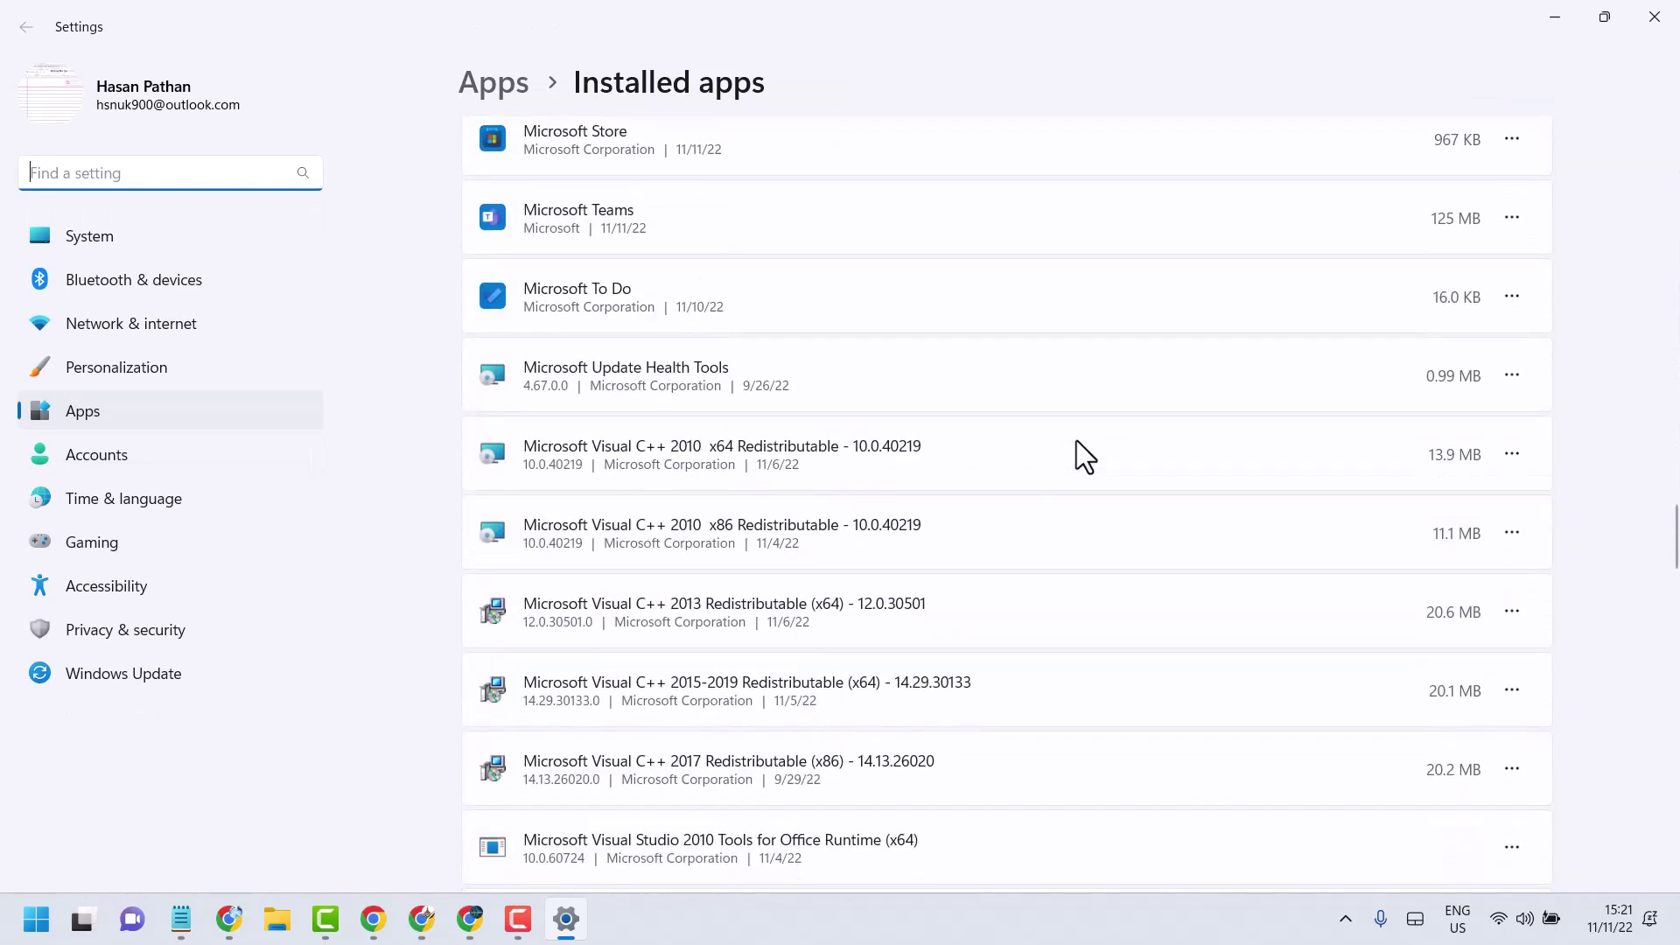
{"action": "scroll", "coordinate": [1076, 440], "scroll_direction": "up", "scroll_amount": 2}
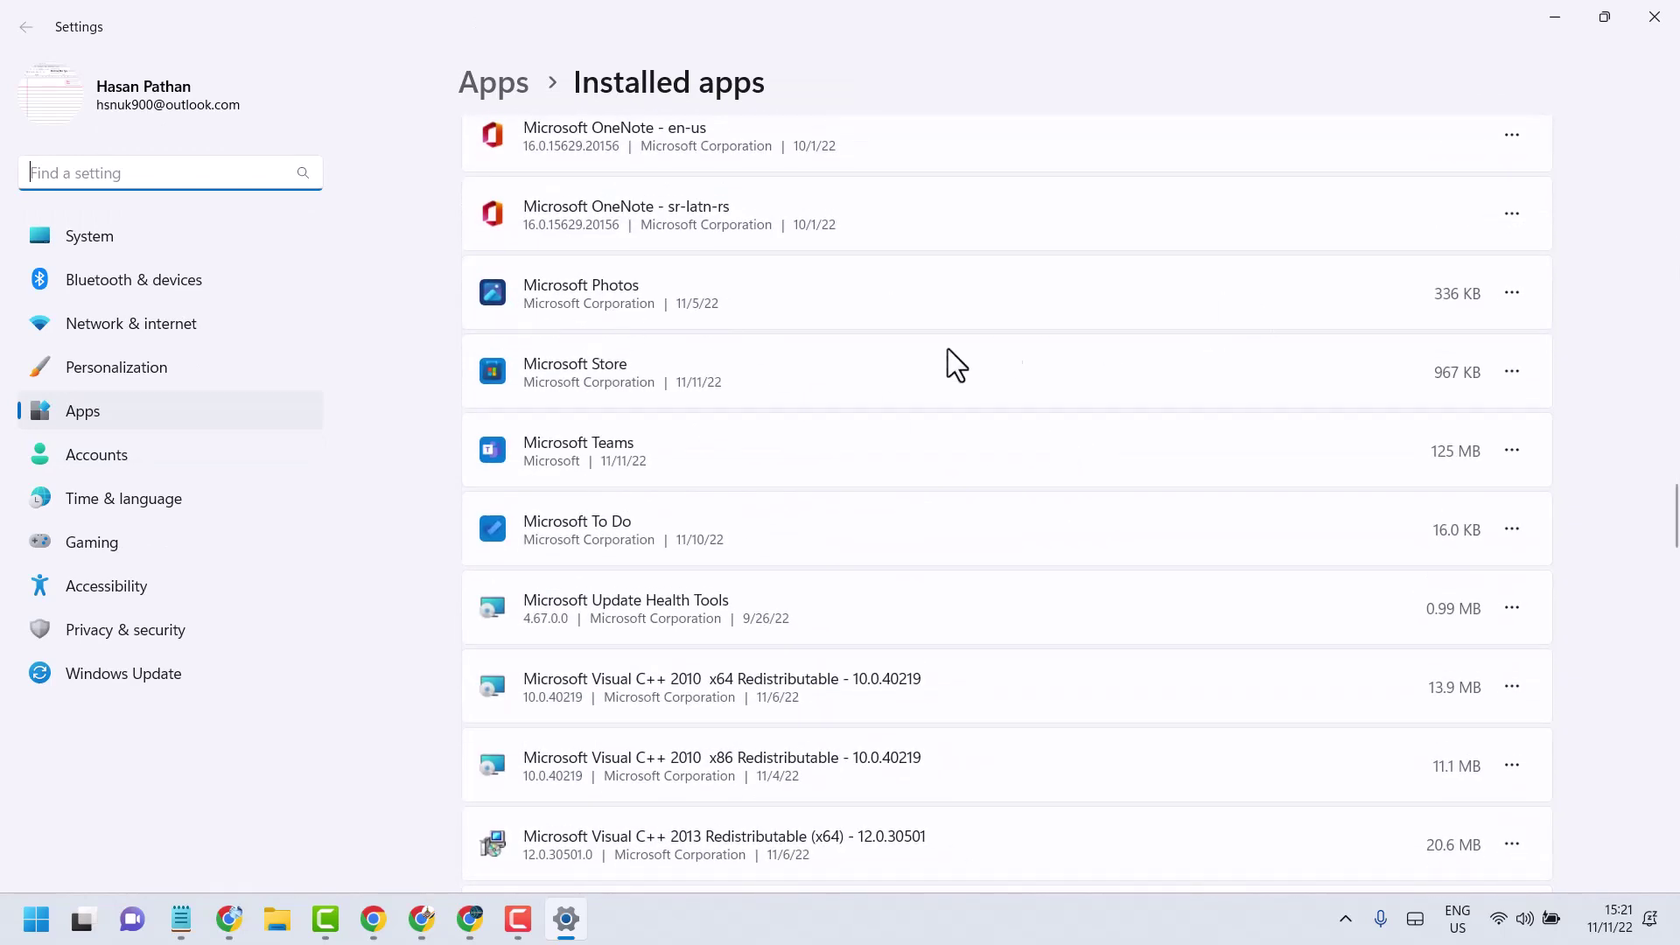
{"action": "left_click", "coordinate": [1523, 370]}
{"action": "left_click", "coordinate": [1301, 422]}
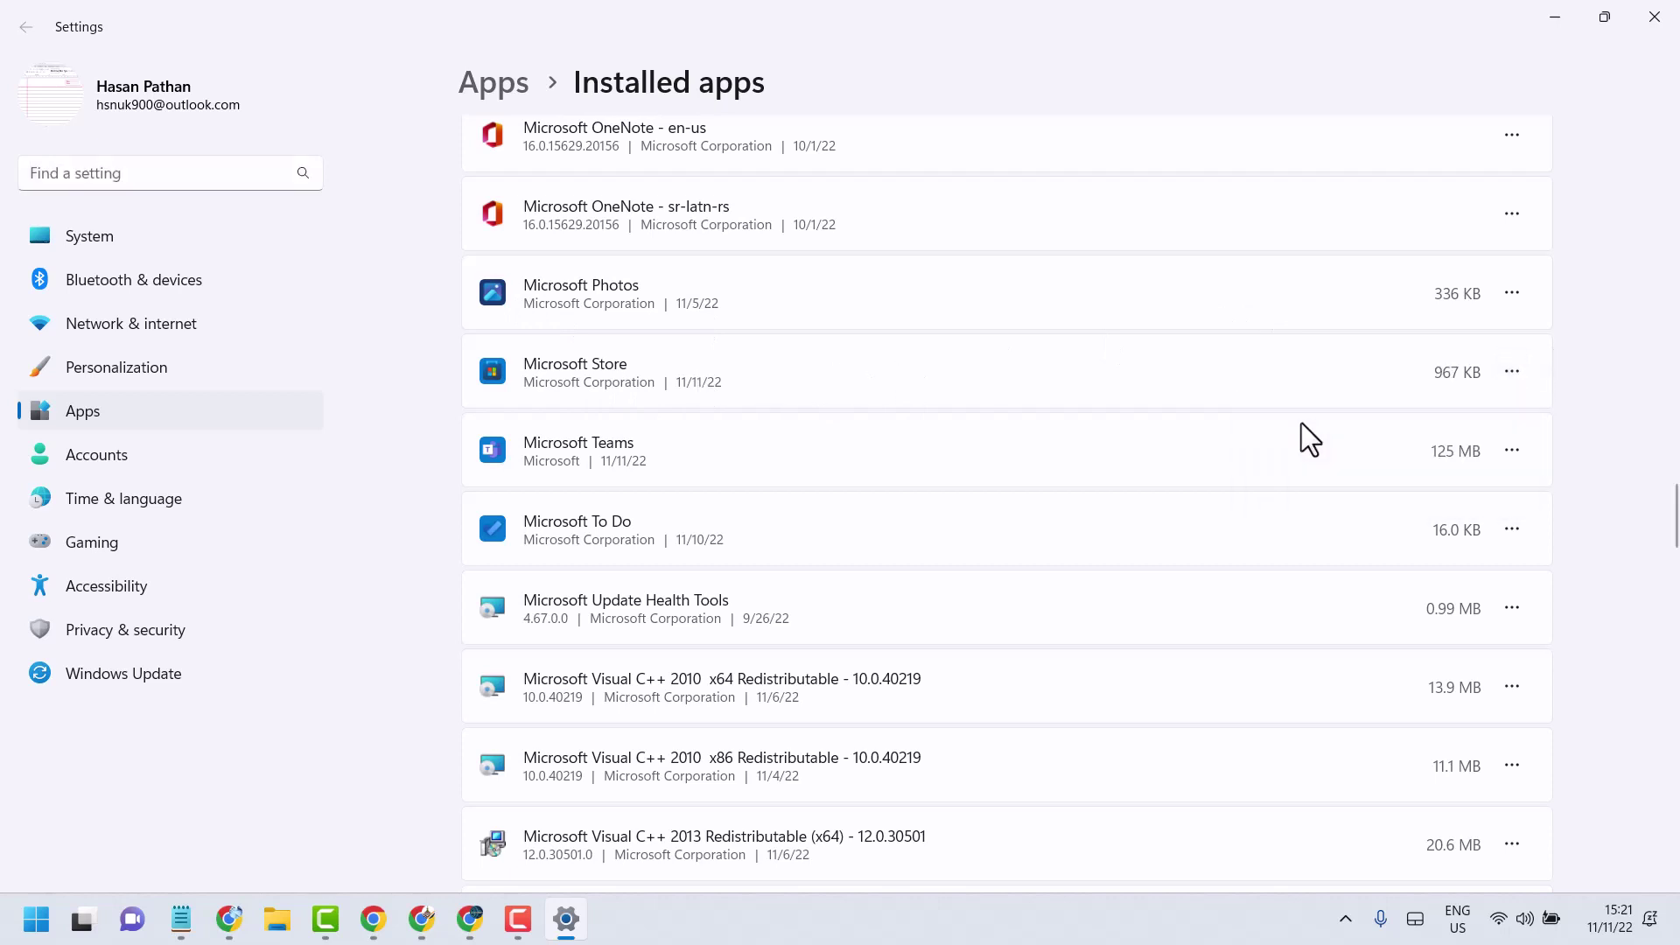
{"action": "scroll", "coordinate": [886, 478], "scroll_direction": "down", "scroll_amount": 12}
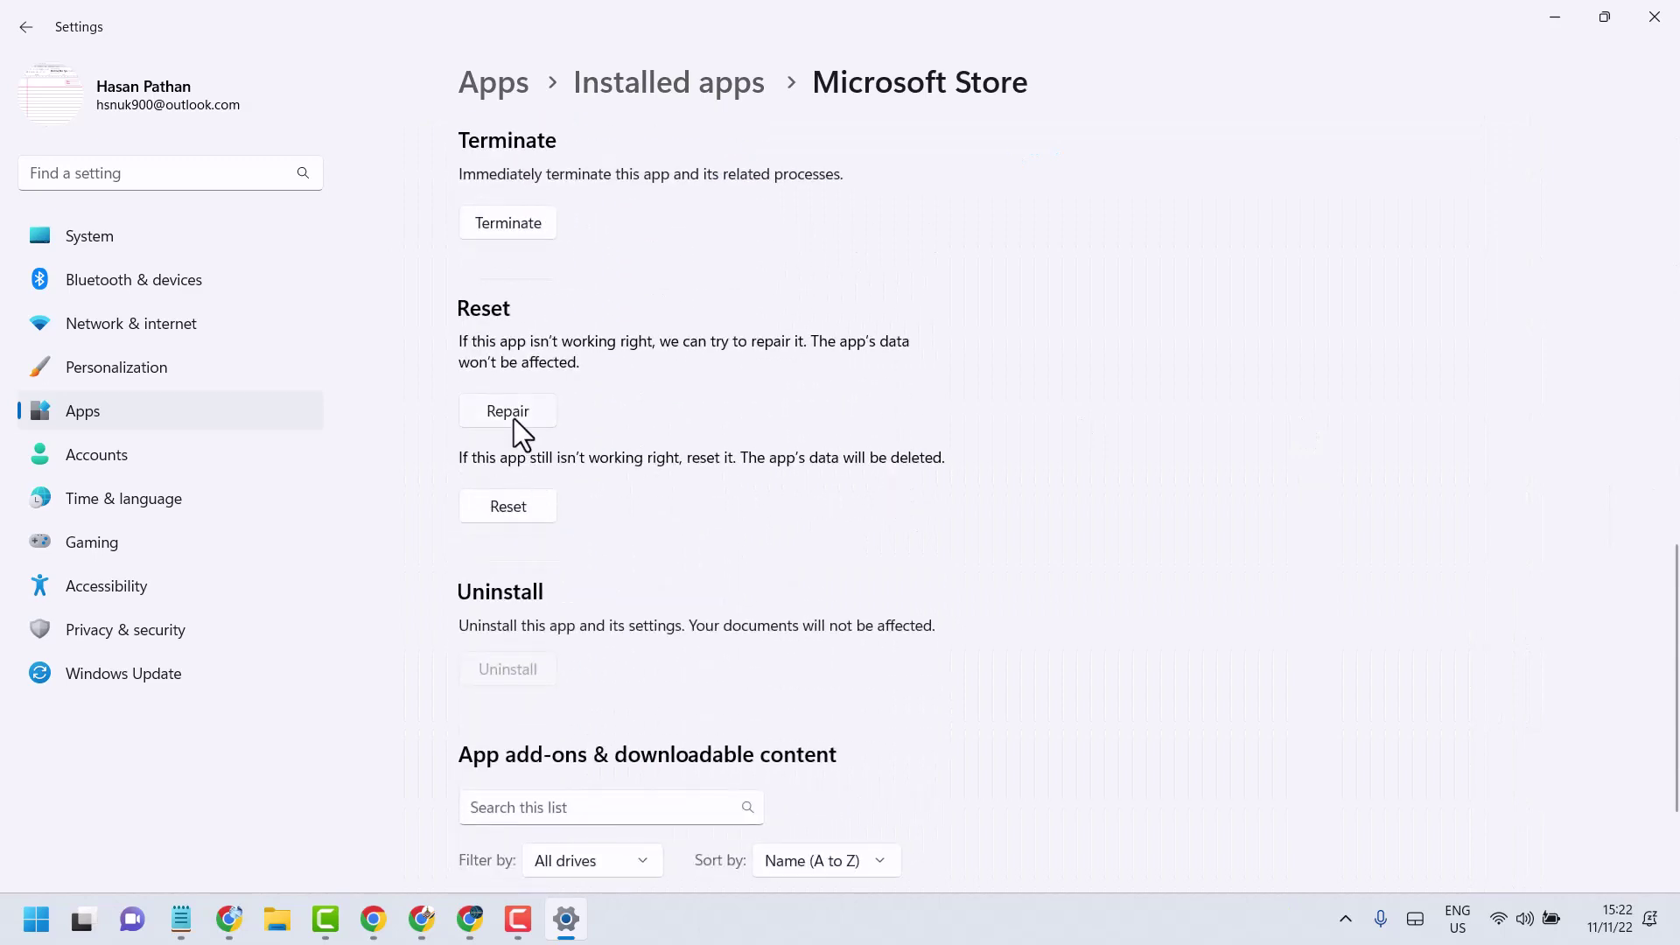
Step: Repair Microsoft Store, then reset it and confirm the reset of its data
{"action": "left_click", "coordinate": [512, 419]}
{"action": "left_click", "coordinate": [503, 513]}
{"action": "left_click", "coordinate": [607, 448]}
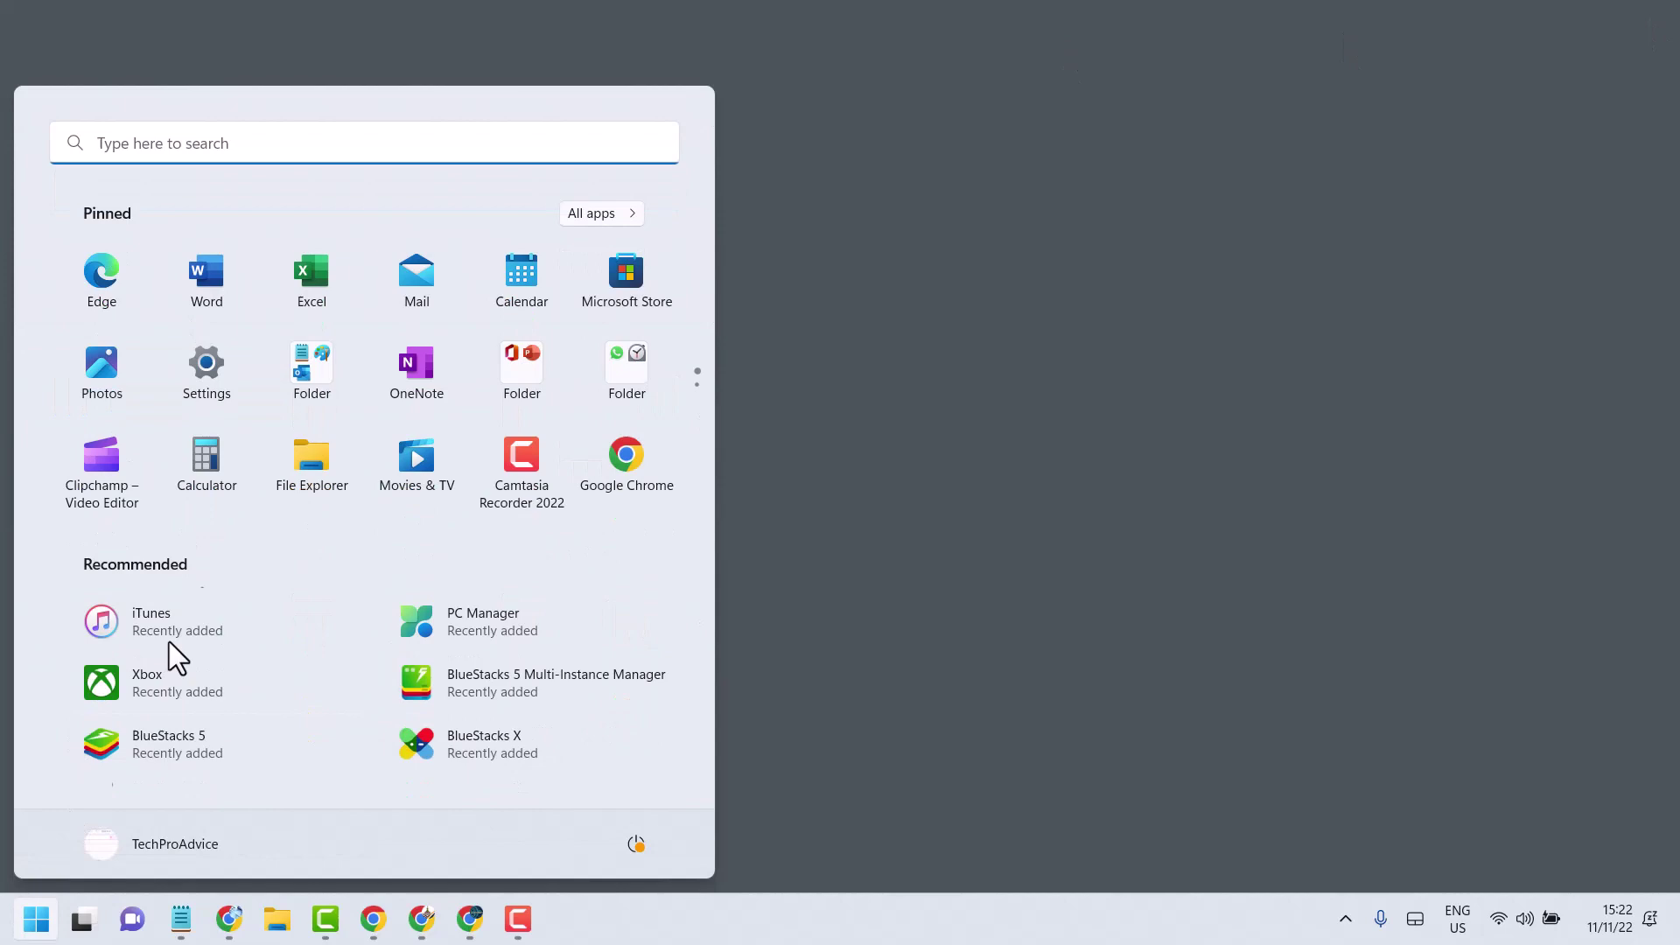
Step: Launch Settings from Start and go to the Windows Update page
{"action": "left_click", "coordinate": [219, 365]}
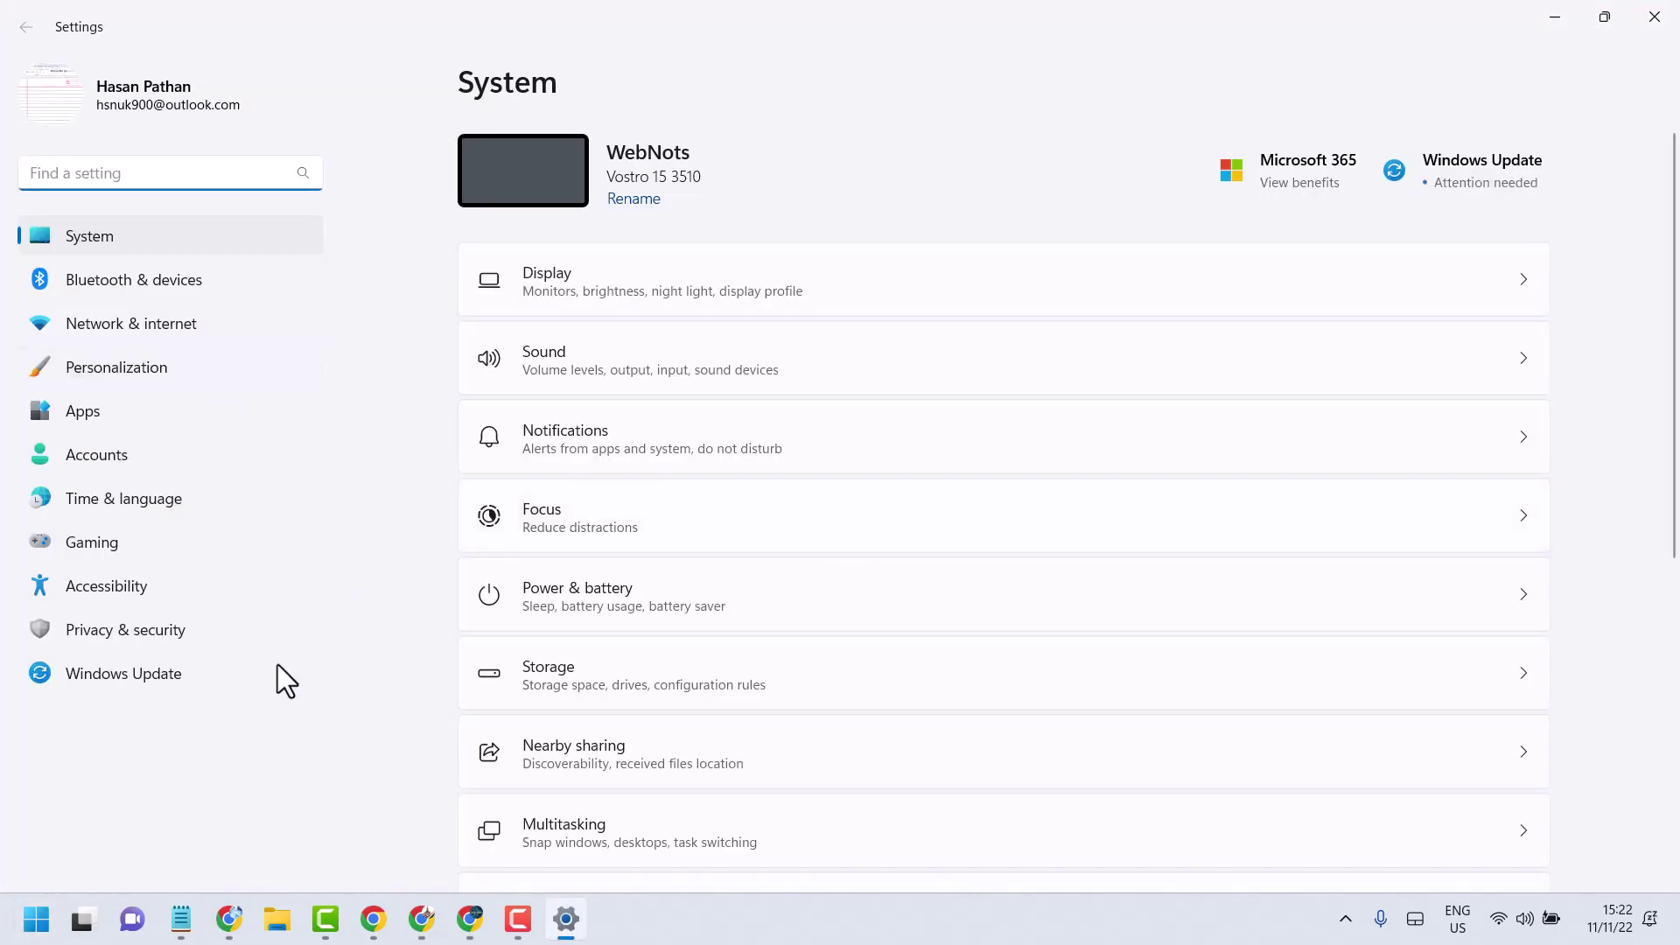
{"action": "left_click", "coordinate": [138, 686]}
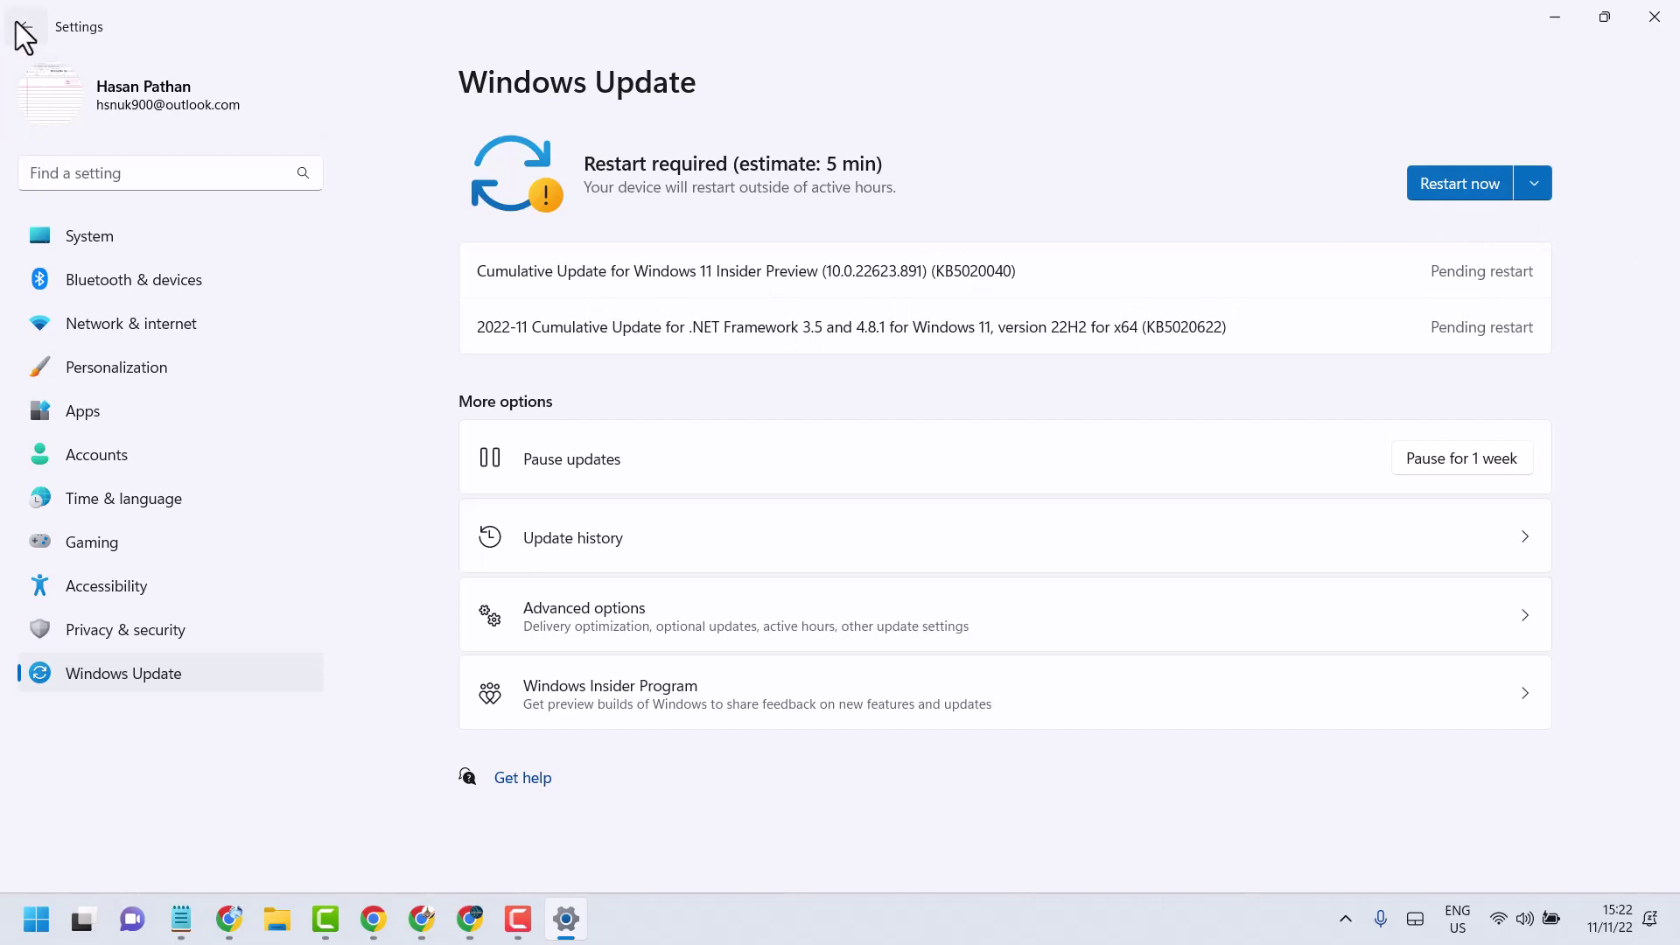
Step: Run the Windows Update troubleshooter from System > Troubleshoot > Other troubleshooters
{"action": "left_click", "coordinate": [106, 238]}
{"action": "scroll", "coordinate": [651, 586], "scroll_direction": "down", "scroll_amount": 2}
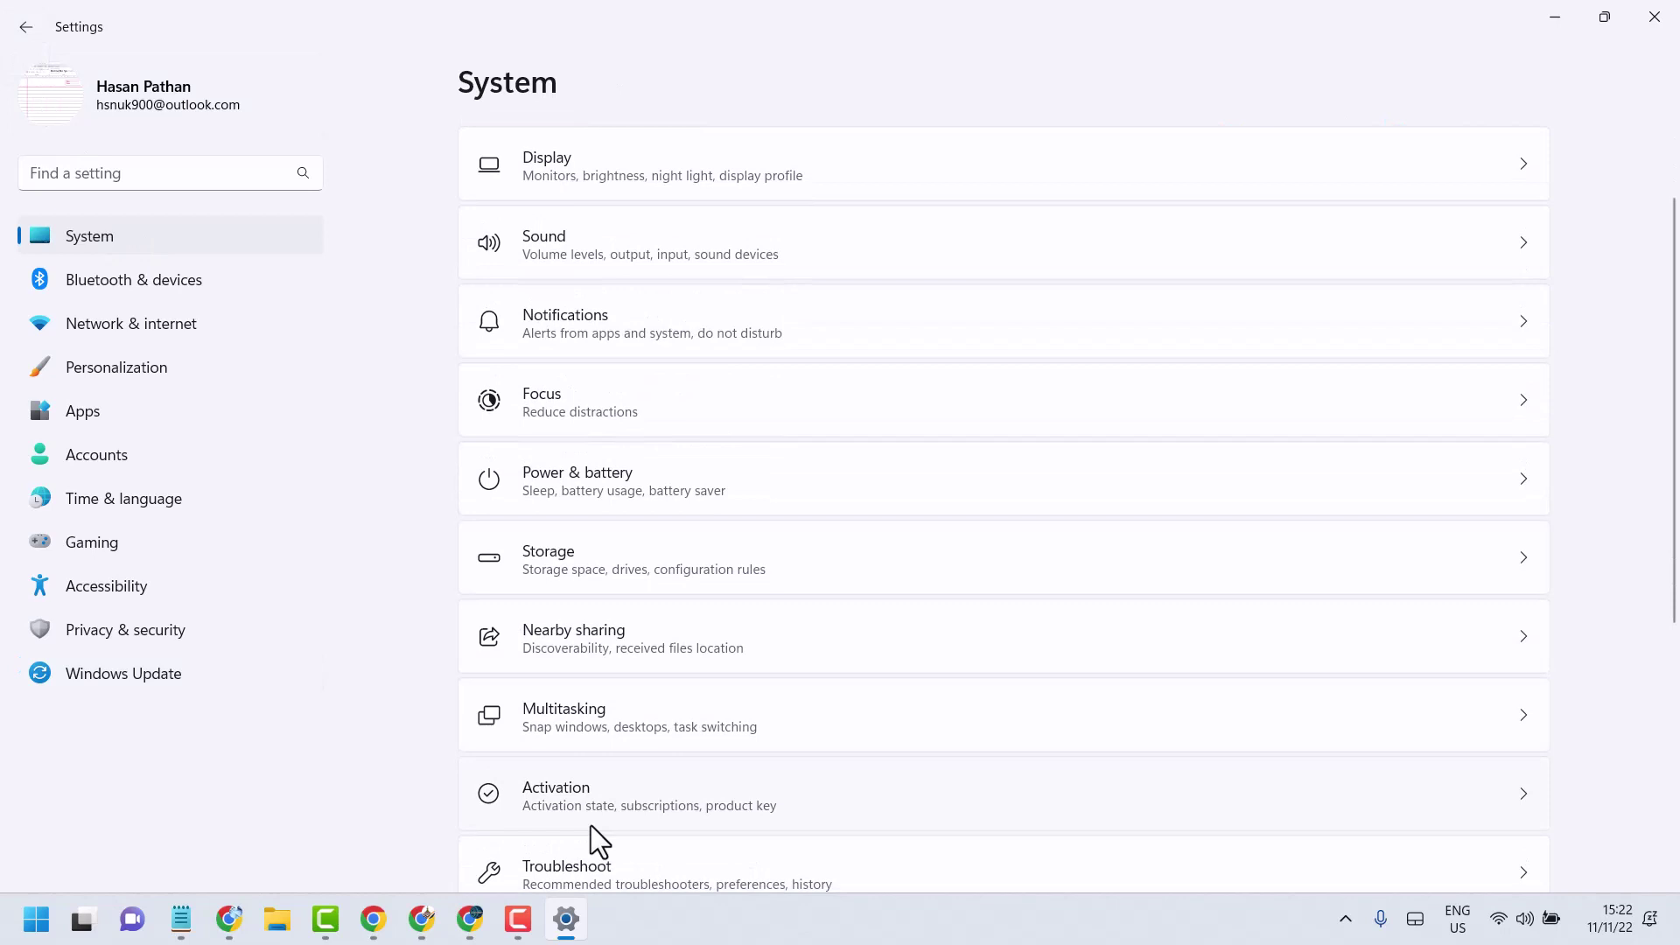
{"action": "left_click", "coordinate": [595, 866]}
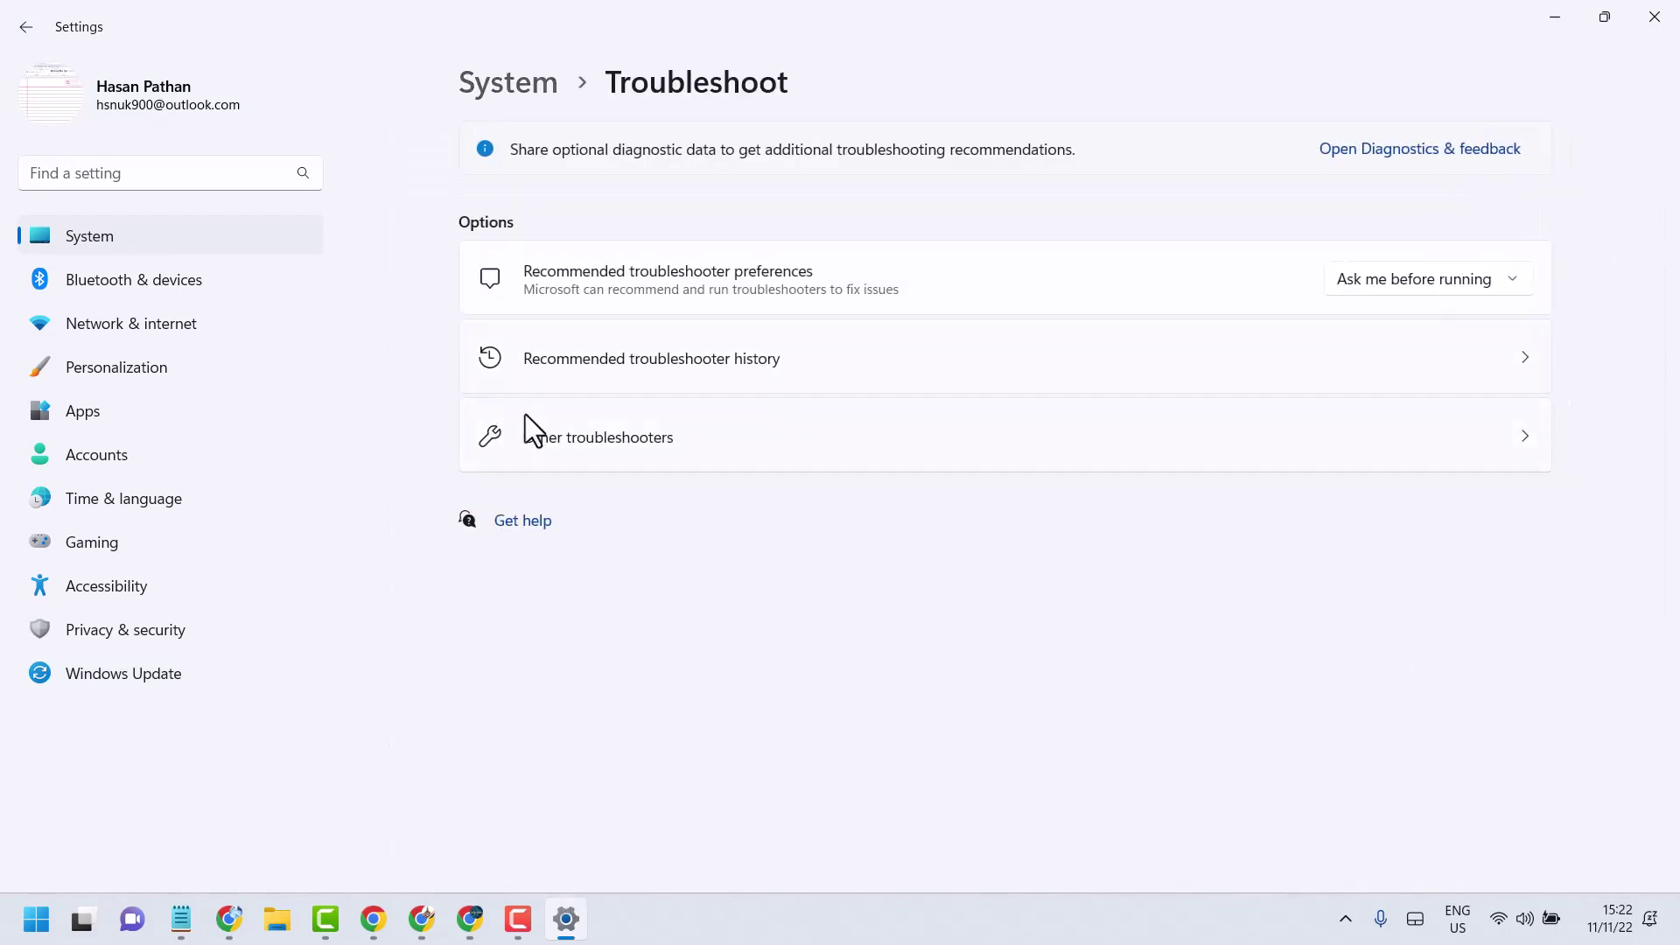
{"action": "left_click", "coordinate": [561, 436]}
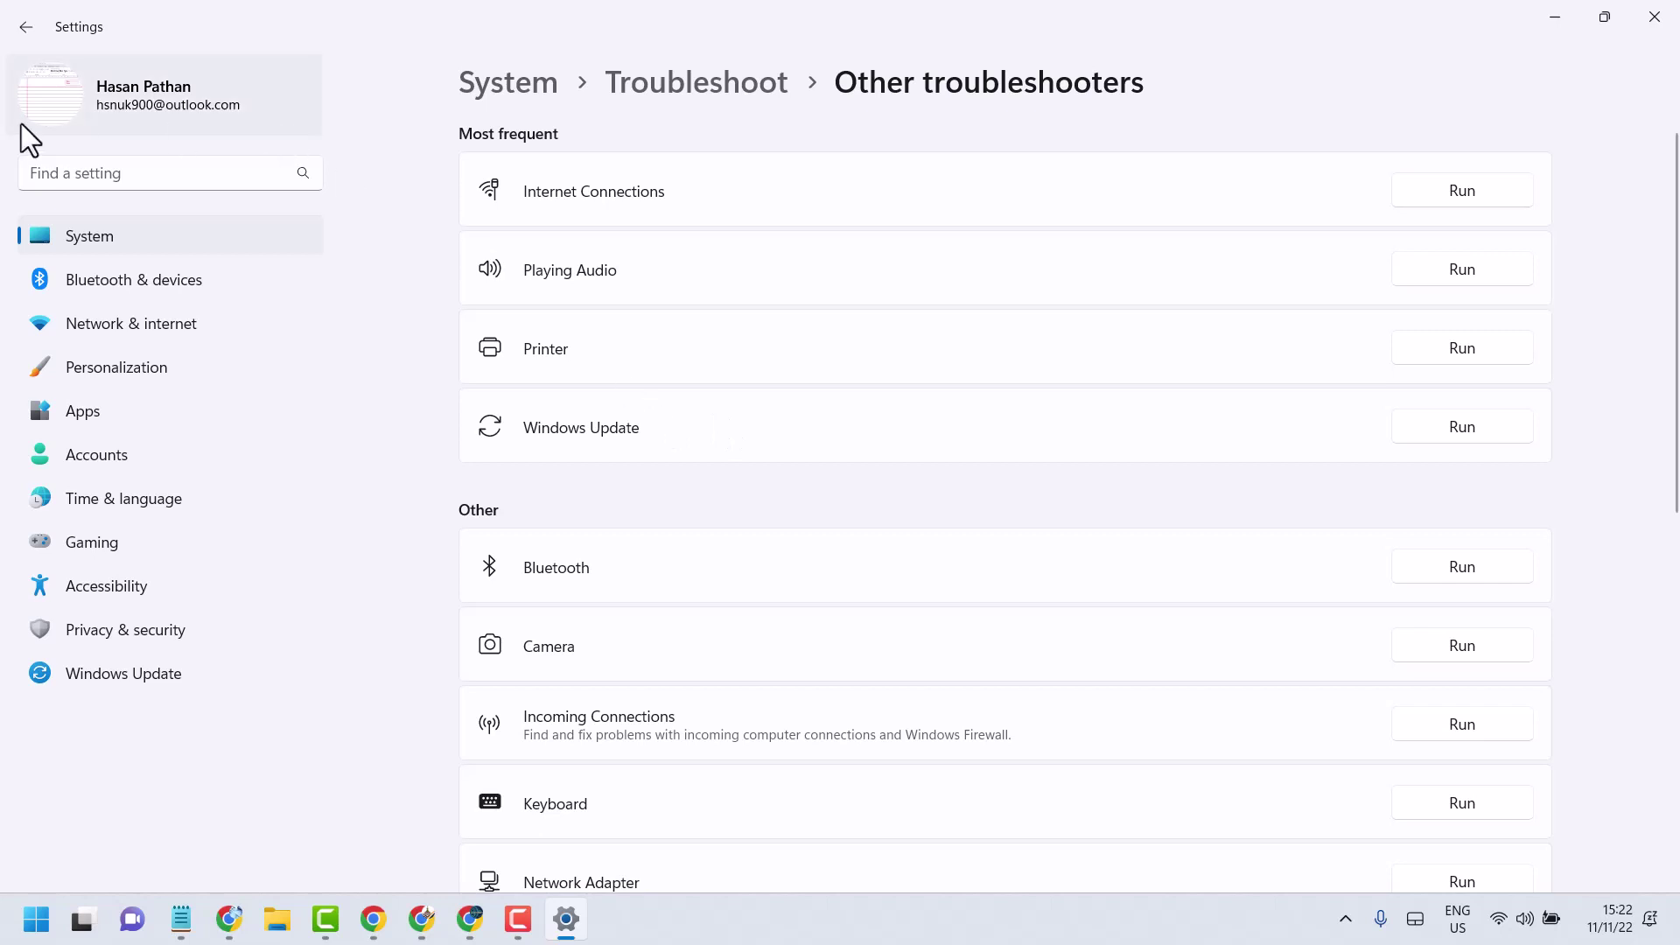
{"action": "left_click", "coordinate": [1467, 427]}
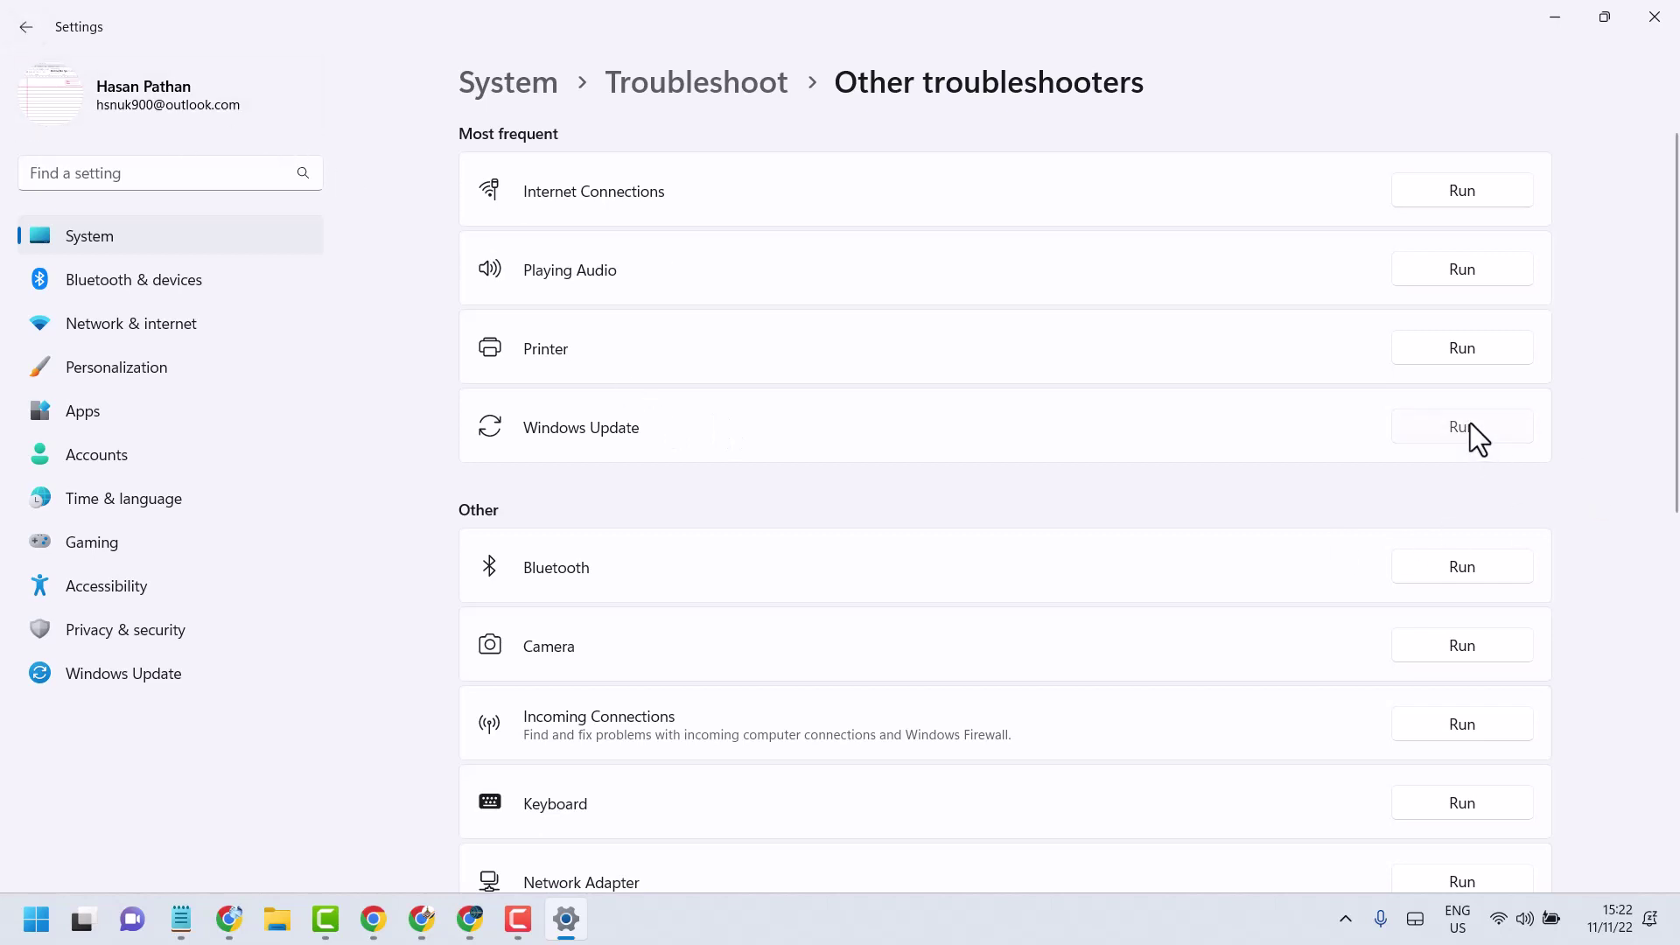